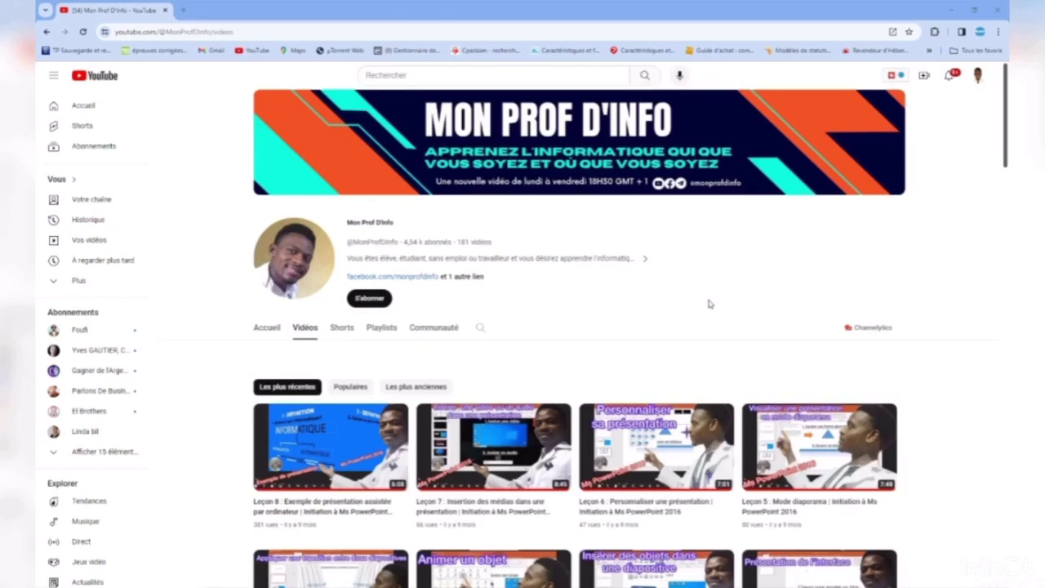
Subscribe to the Mon Prof D'Info YouTube channel and open its notification options
click(369, 298)
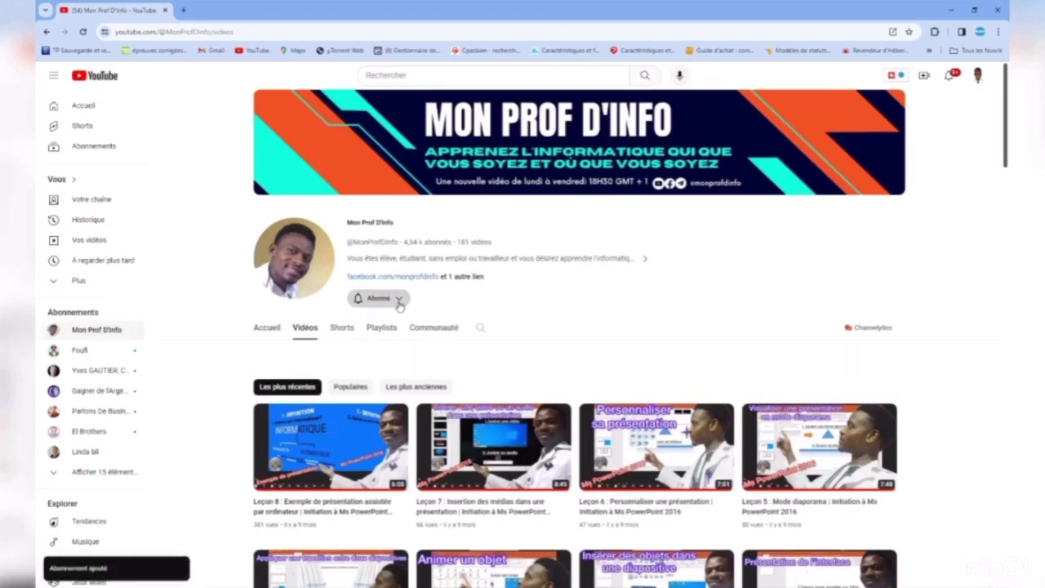
click(396, 301)
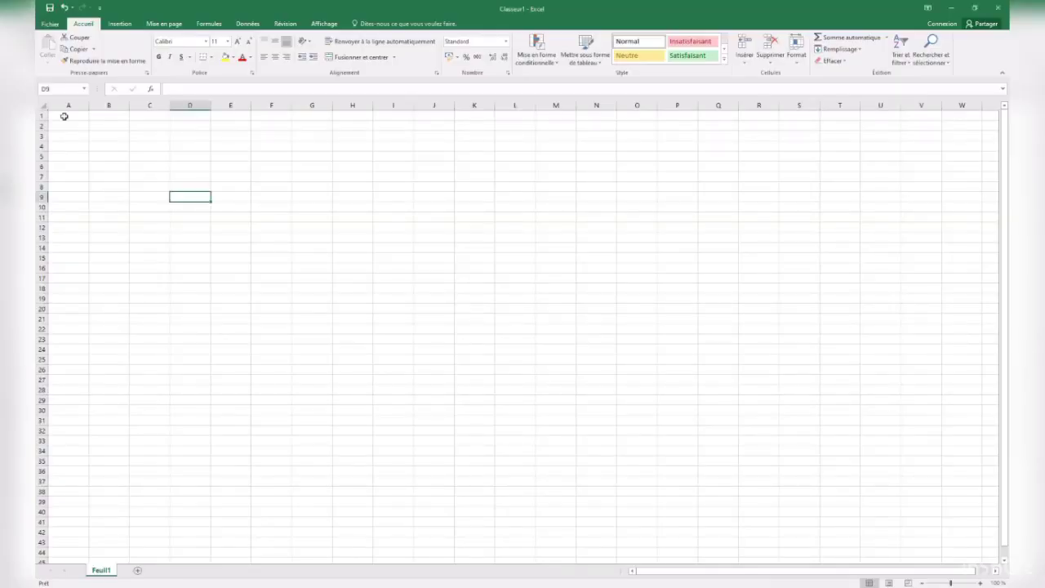
Switch to Excel and select individual cells around A1 in the blank worksheet
key(Up)
key(Left)
click(64, 116)
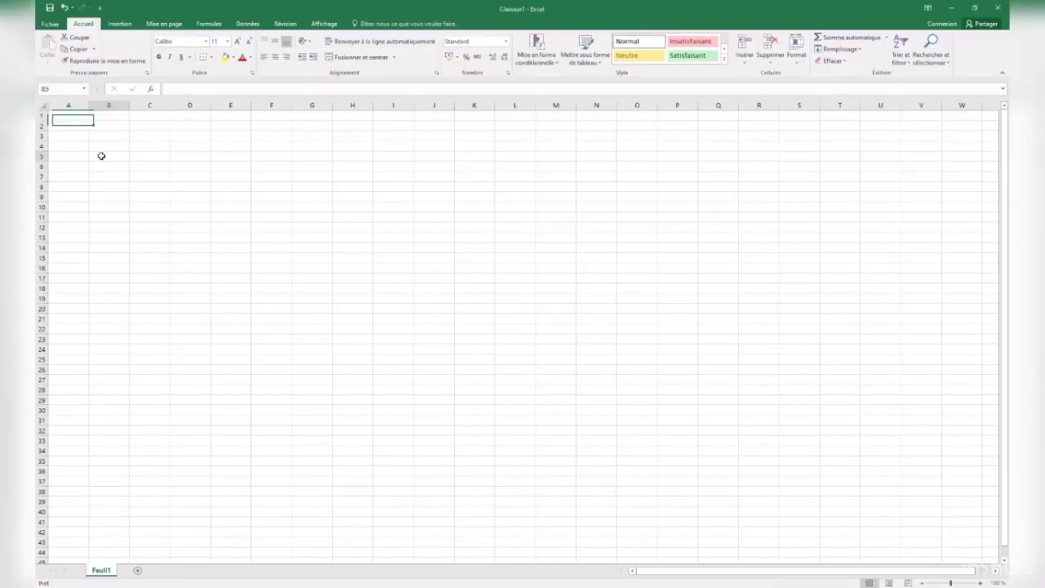
click(100, 155)
click(67, 119)
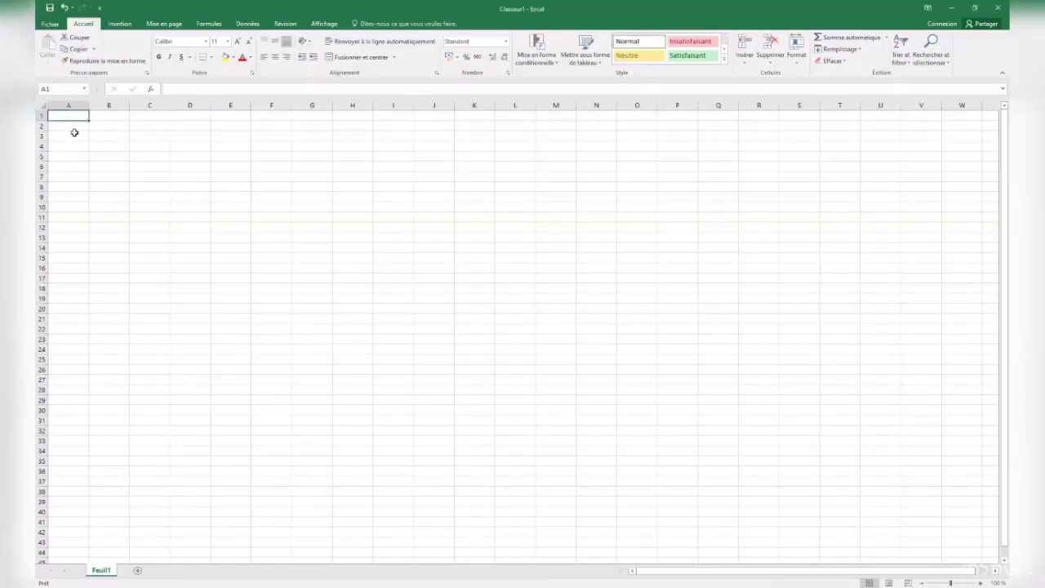
click(91, 146)
click(70, 118)
click(80, 155)
click(69, 116)
click(82, 127)
click(74, 118)
Select the block of cells from A1 to J34, extending it from column A, and clear the selection by choosing cell L15
drag(72, 115, 87, 233)
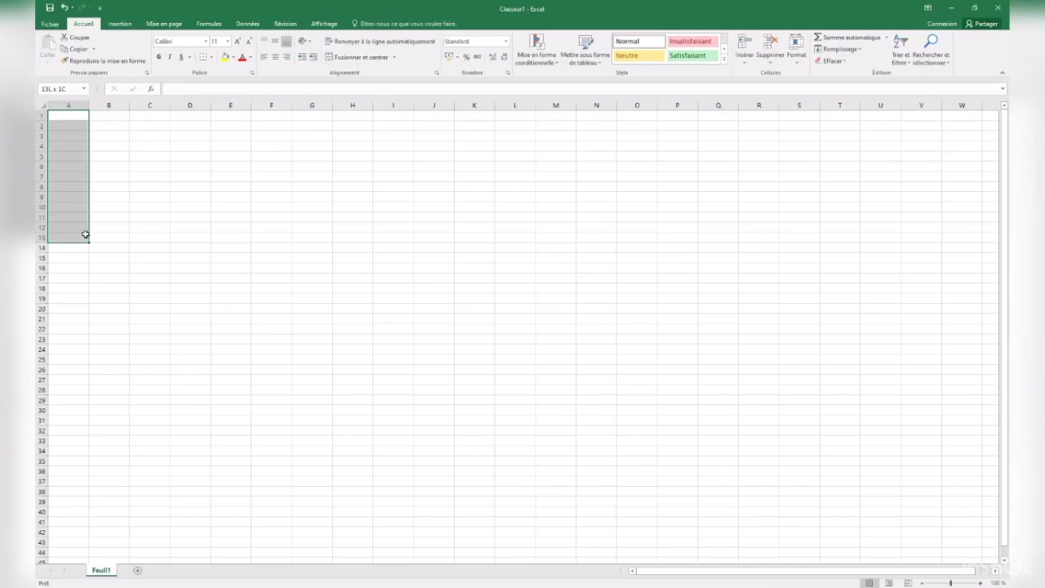
drag(84, 234, 431, 454)
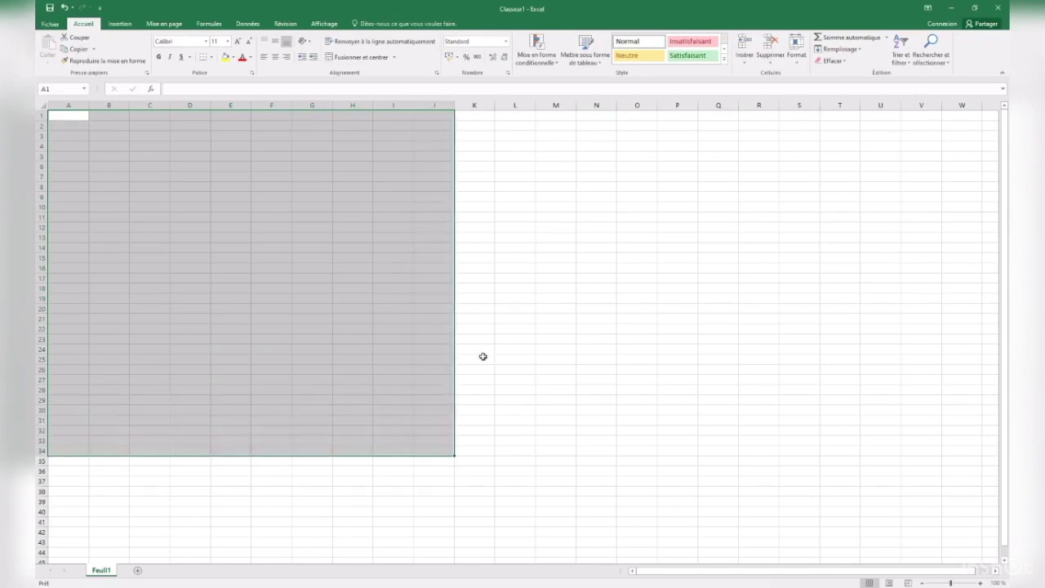
click(503, 255)
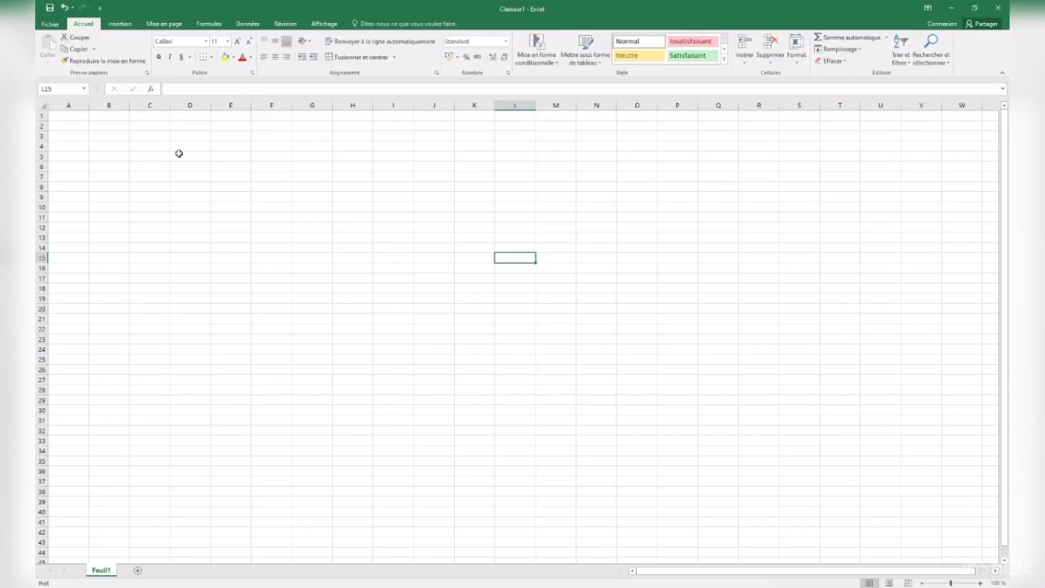
Widen column A to about twice the default width and make row 1 about six to seven times the default height
click(80, 107)
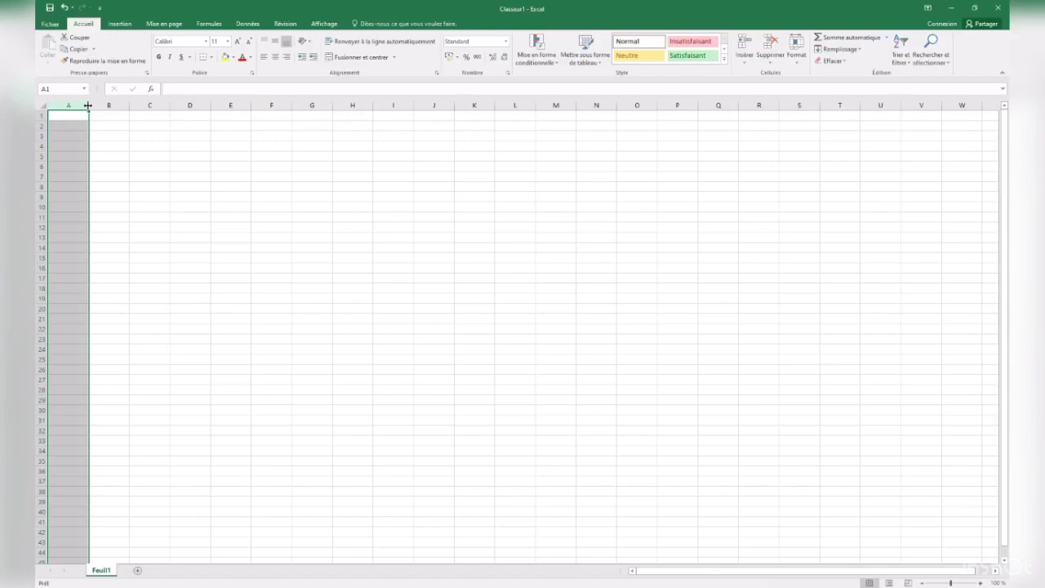
drag(88, 106, 128, 126)
click(151, 163)
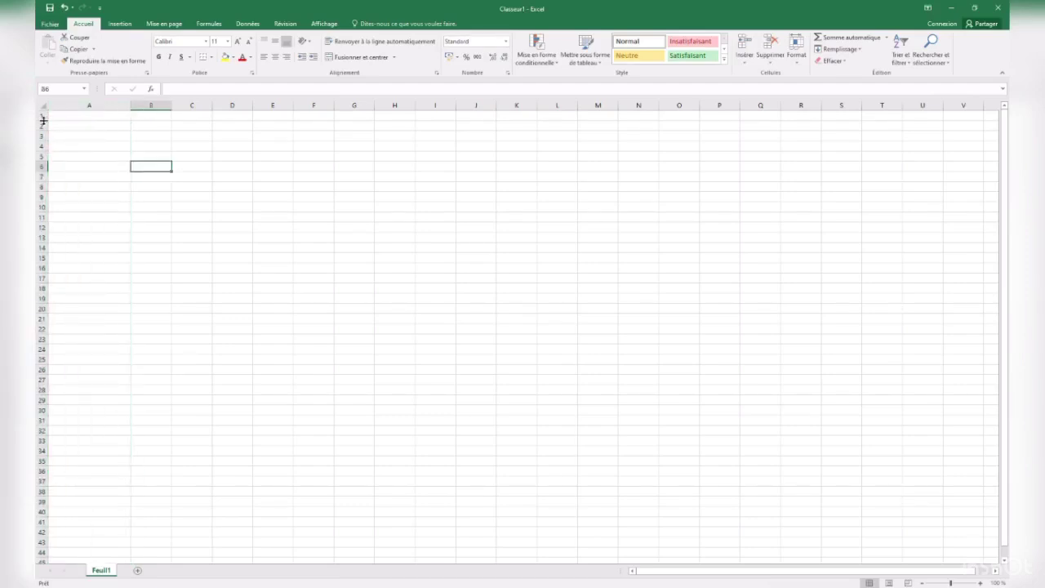
drag(43, 119, 48, 178)
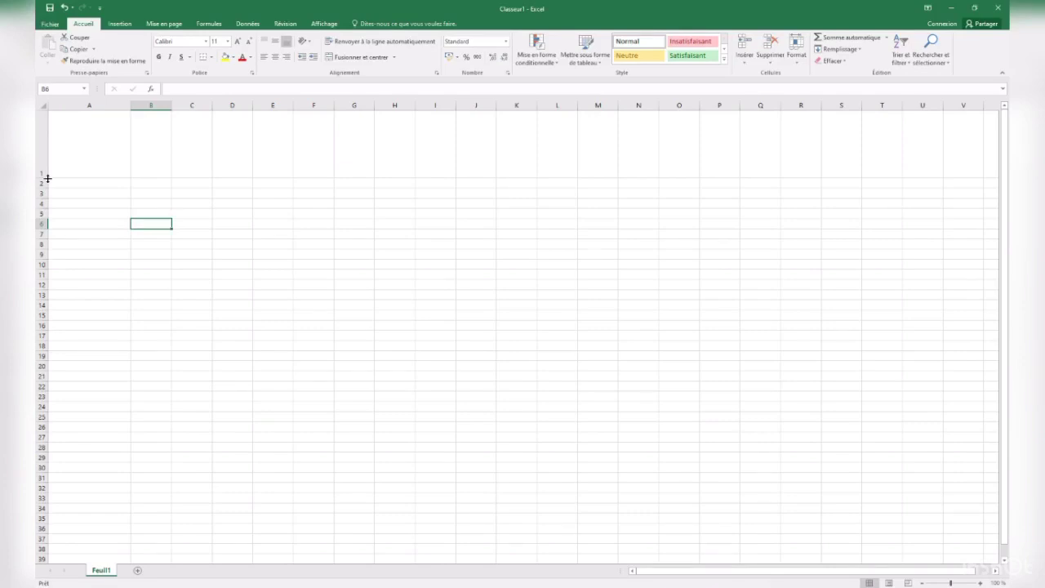
Insert a blank column between columns A and B
click(152, 105)
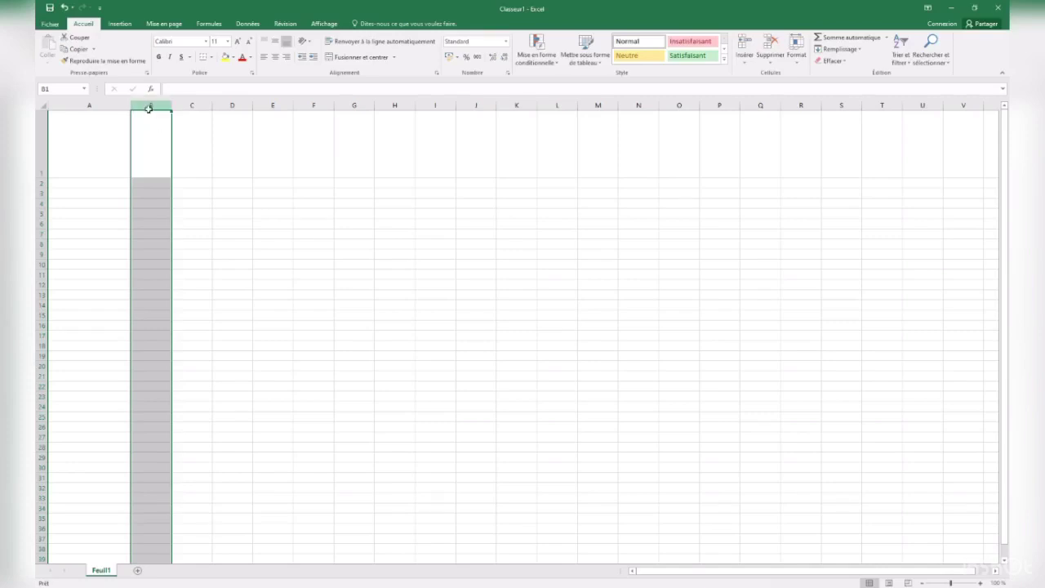
click(104, 106)
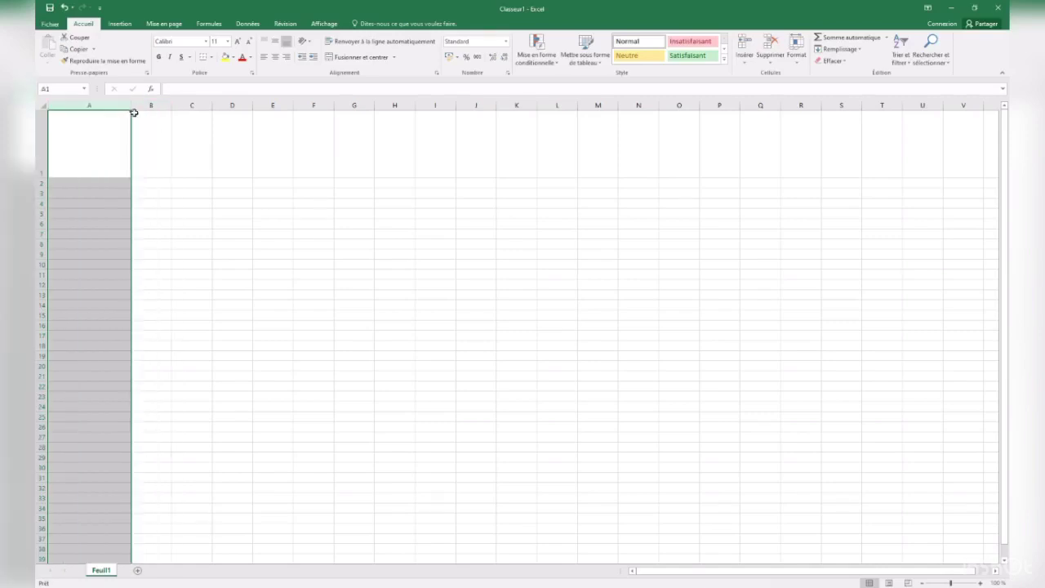
click(149, 106)
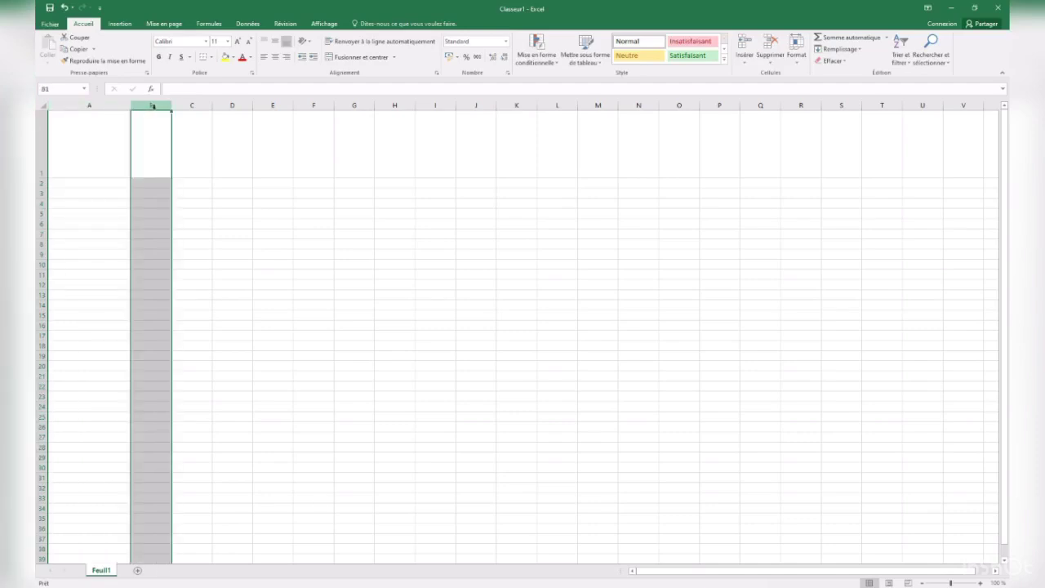
right_click(152, 106)
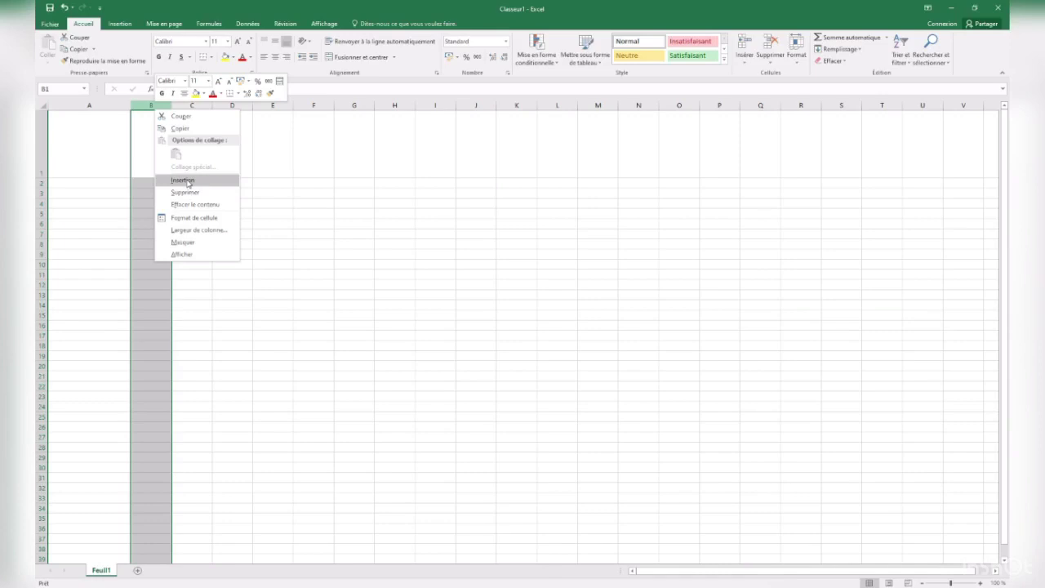
click(187, 179)
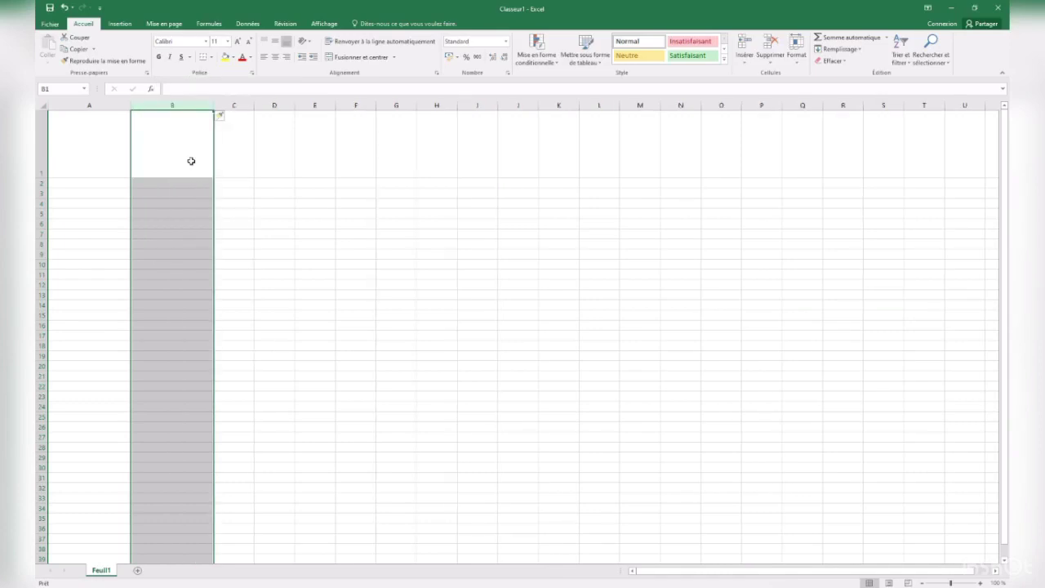
click(167, 132)
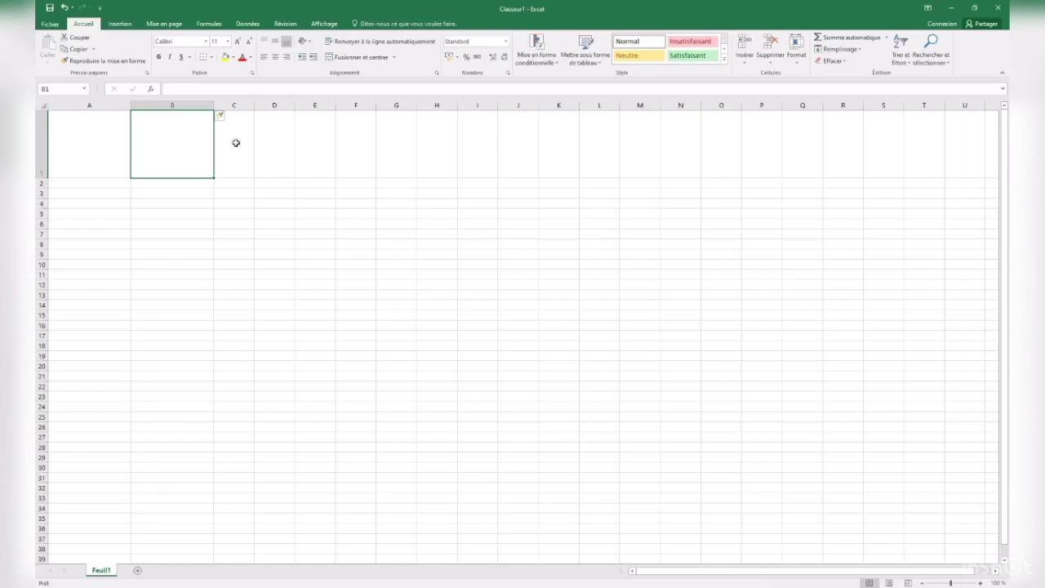
Insert another blank column in front of column C
click(237, 106)
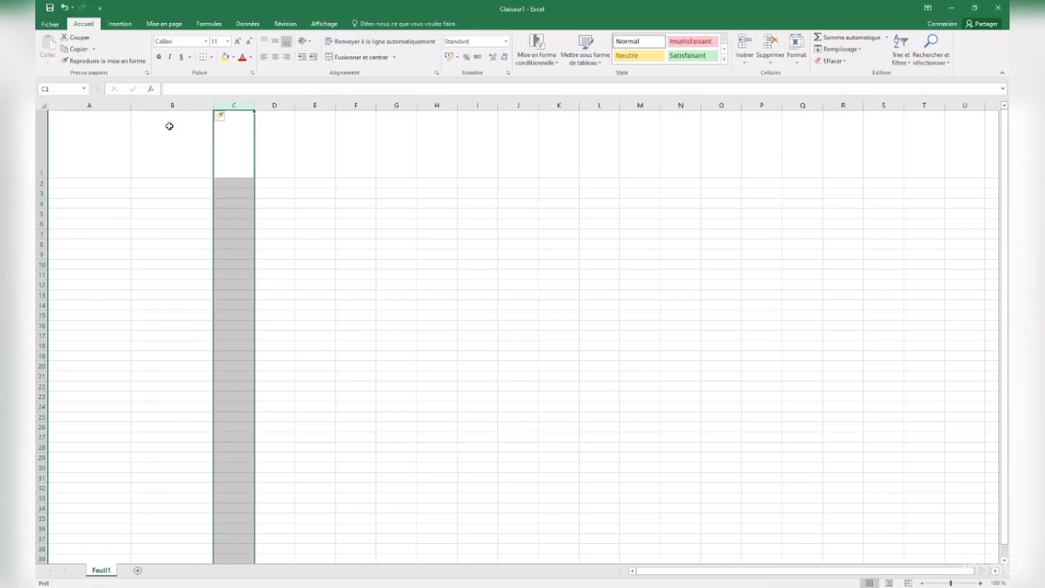
right_click(236, 113)
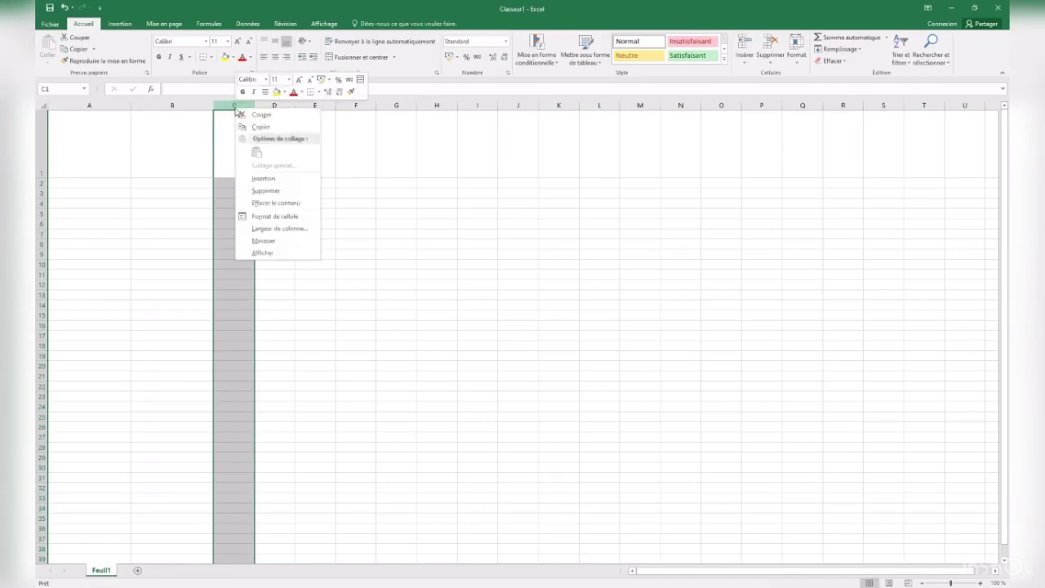
click(262, 180)
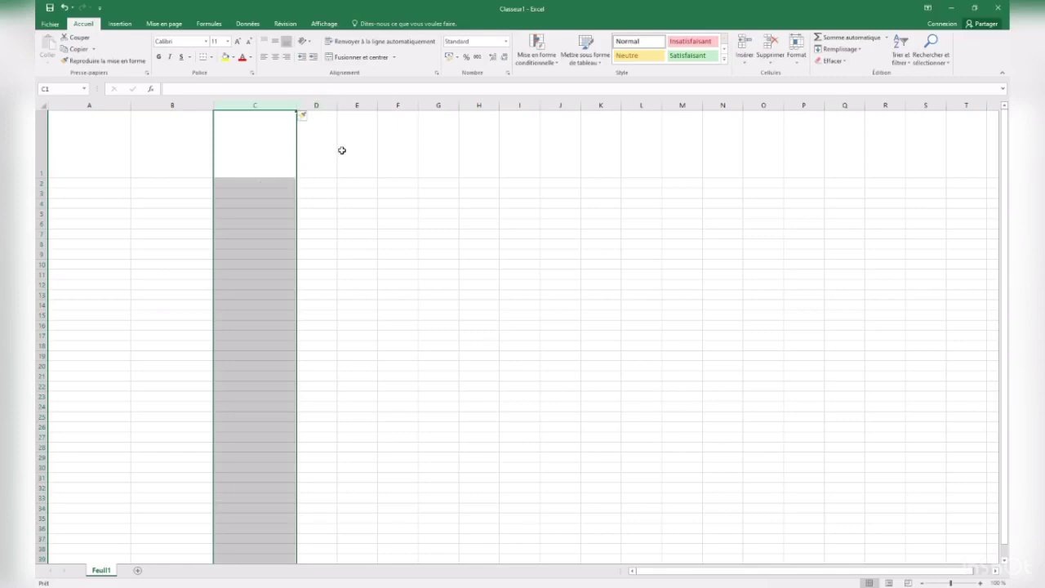
click(323, 106)
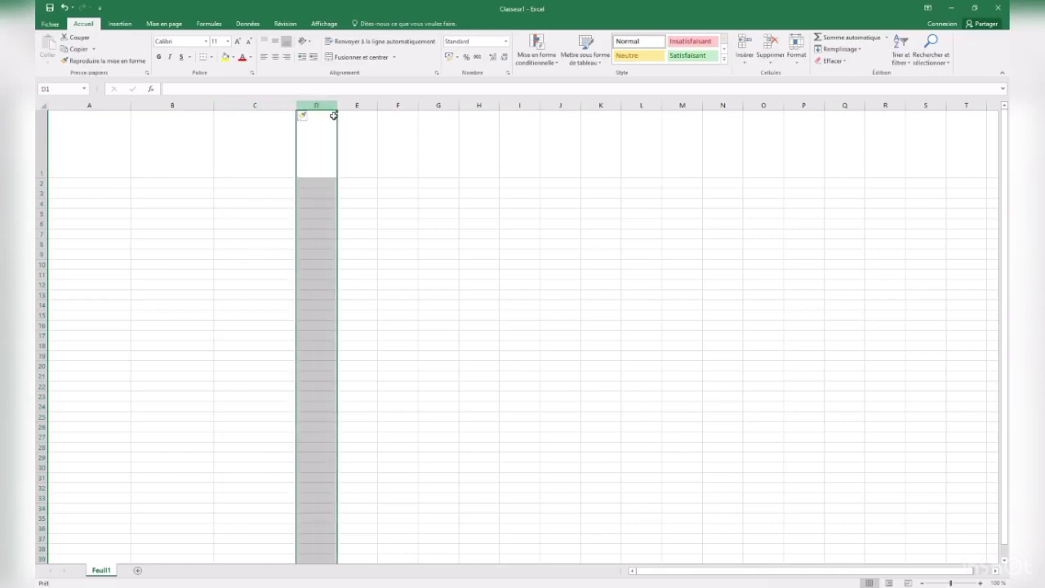
click(143, 115)
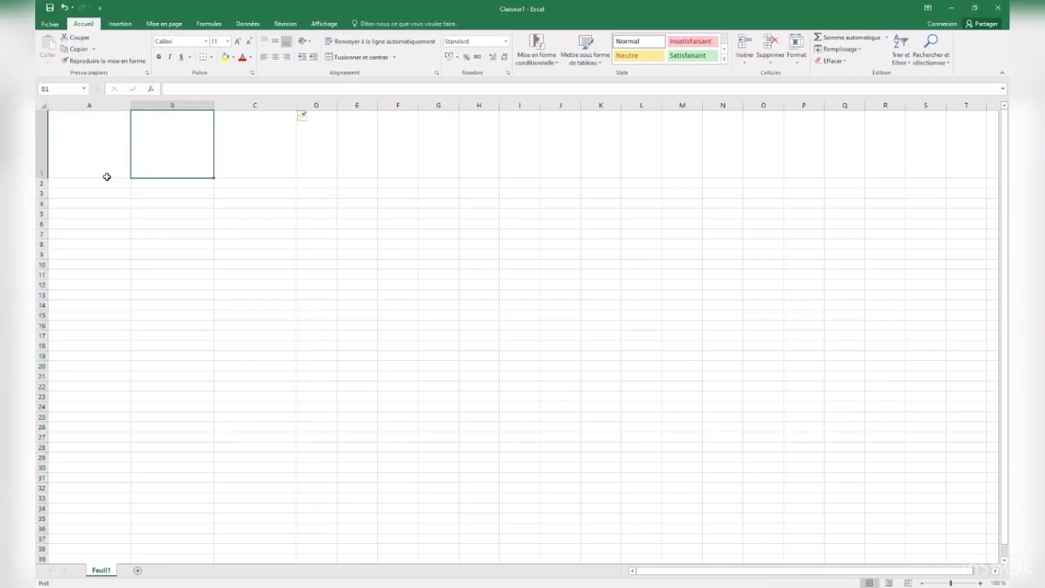
drag(103, 180, 118, 173)
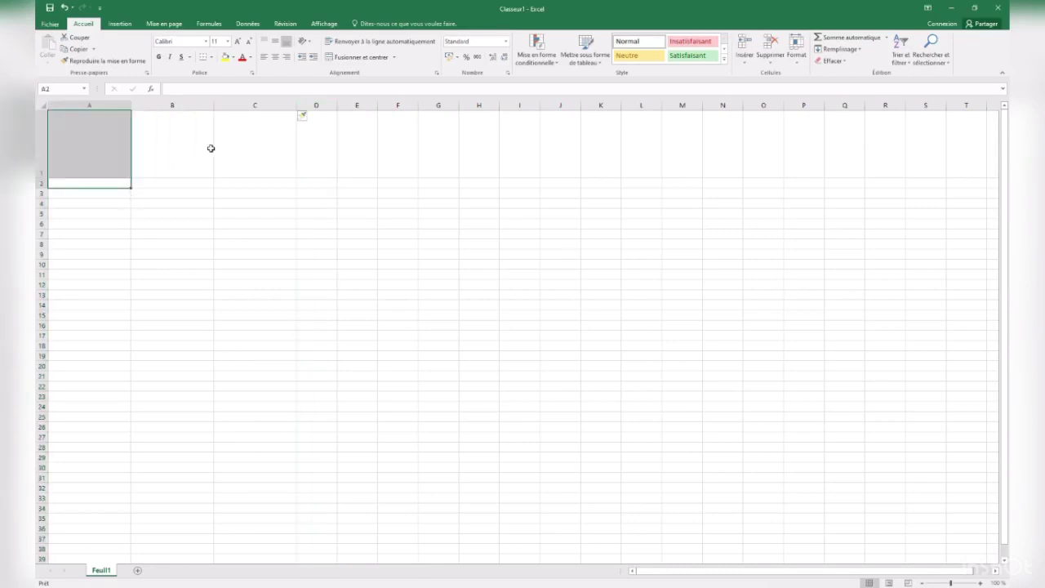
click(181, 139)
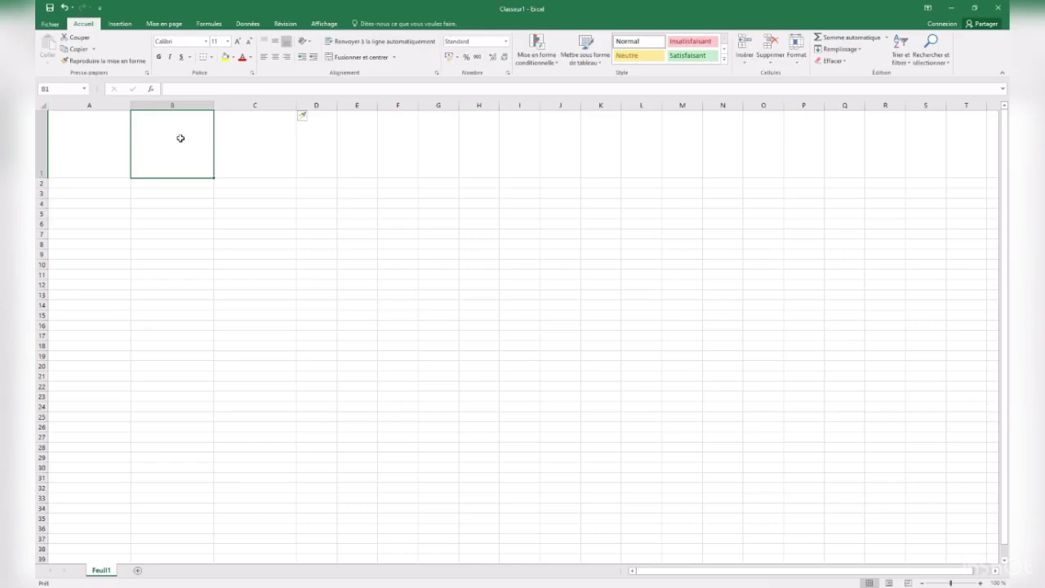
click(108, 129)
Delete column B twice to remove both inserted columns
click(169, 105)
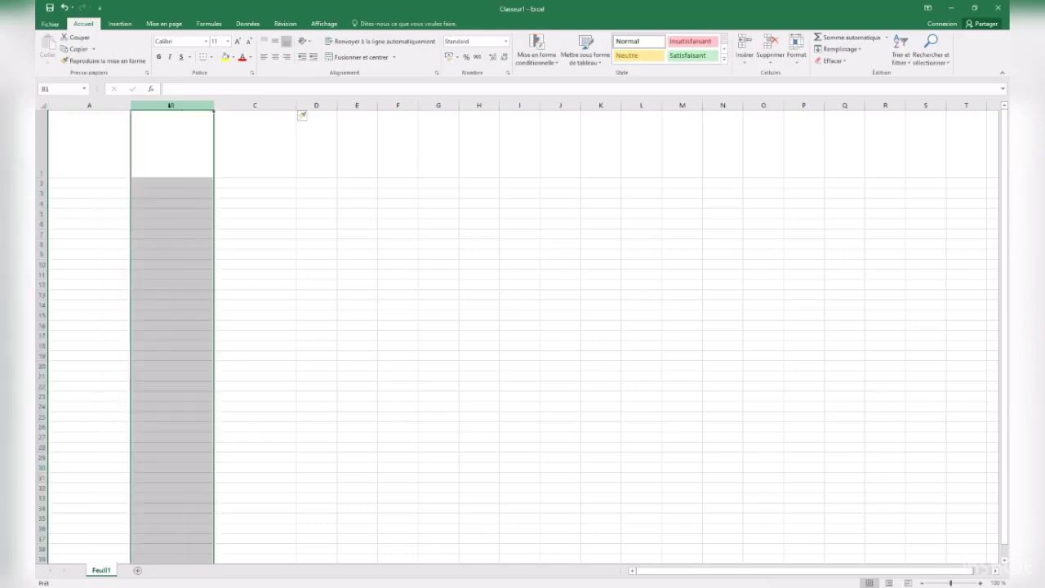
right_click(169, 106)
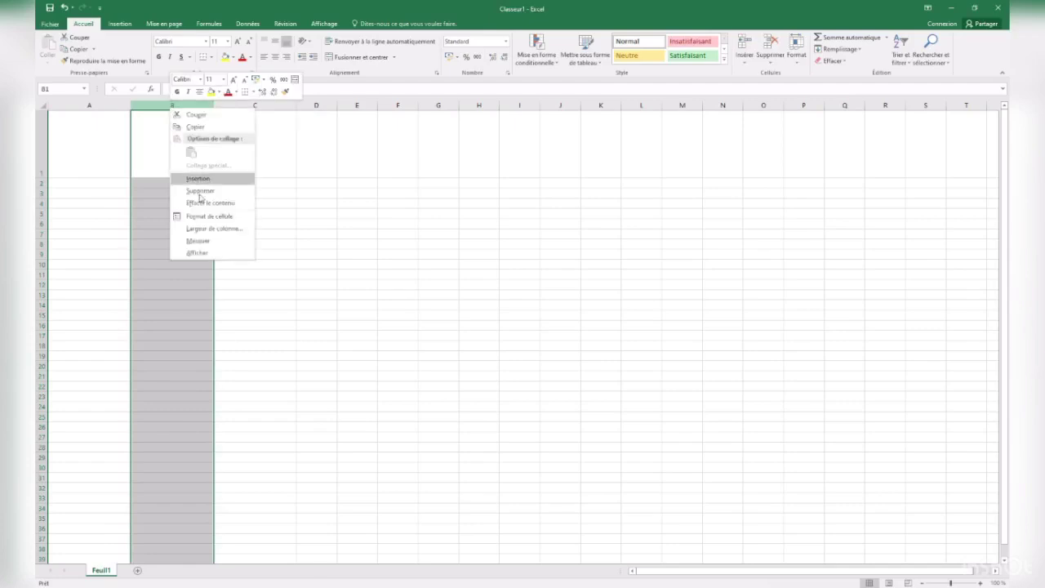
right_click(139, 127)
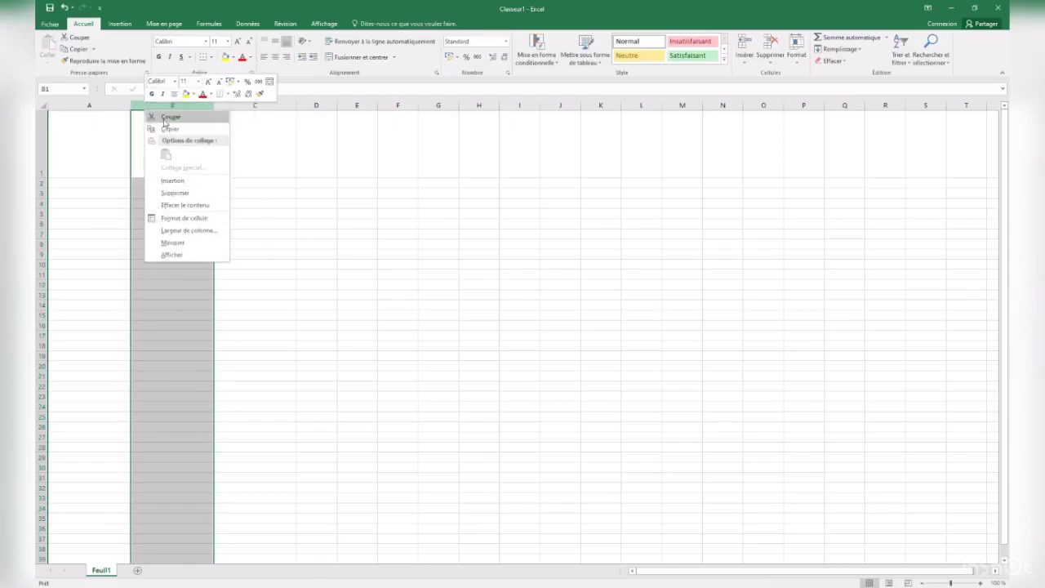
click(183, 192)
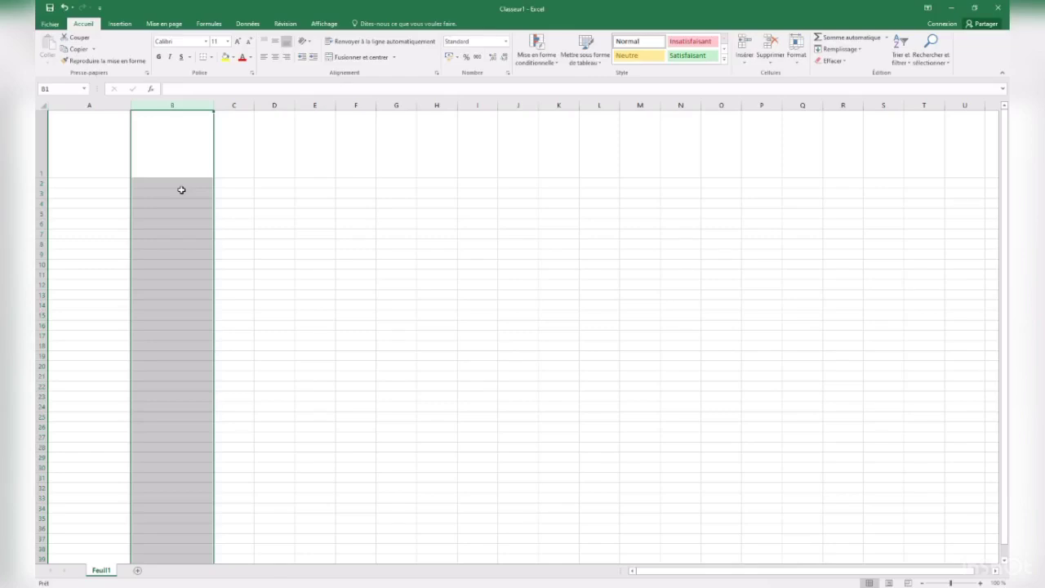
right_click(165, 109)
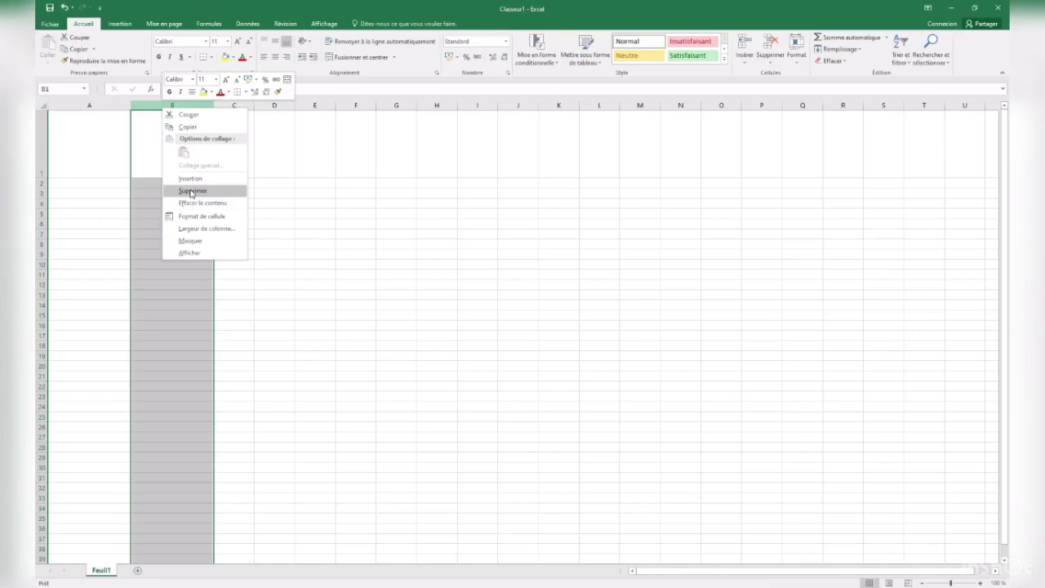
click(191, 192)
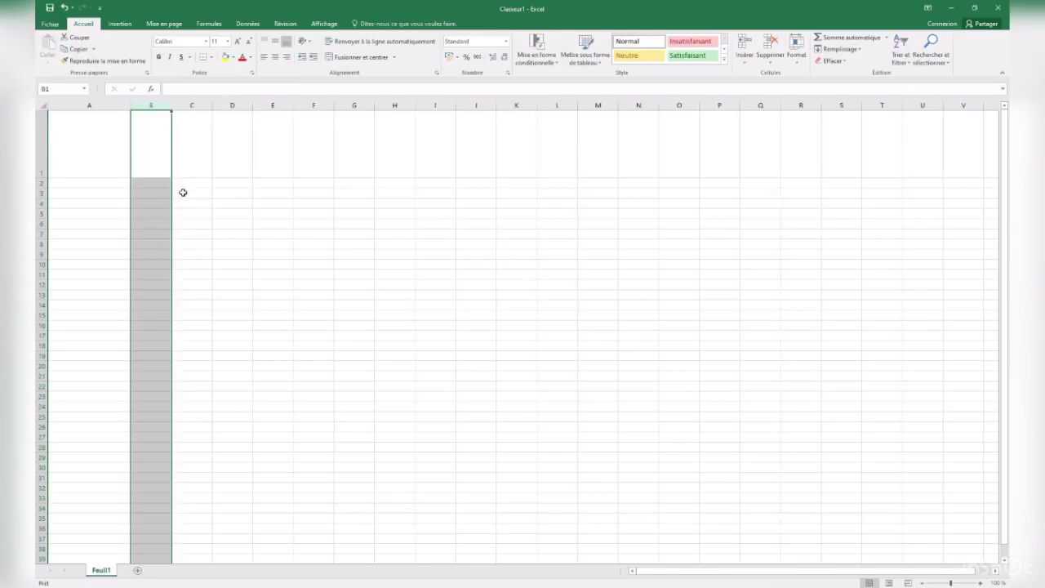
Delete the entire row 2
click(42, 182)
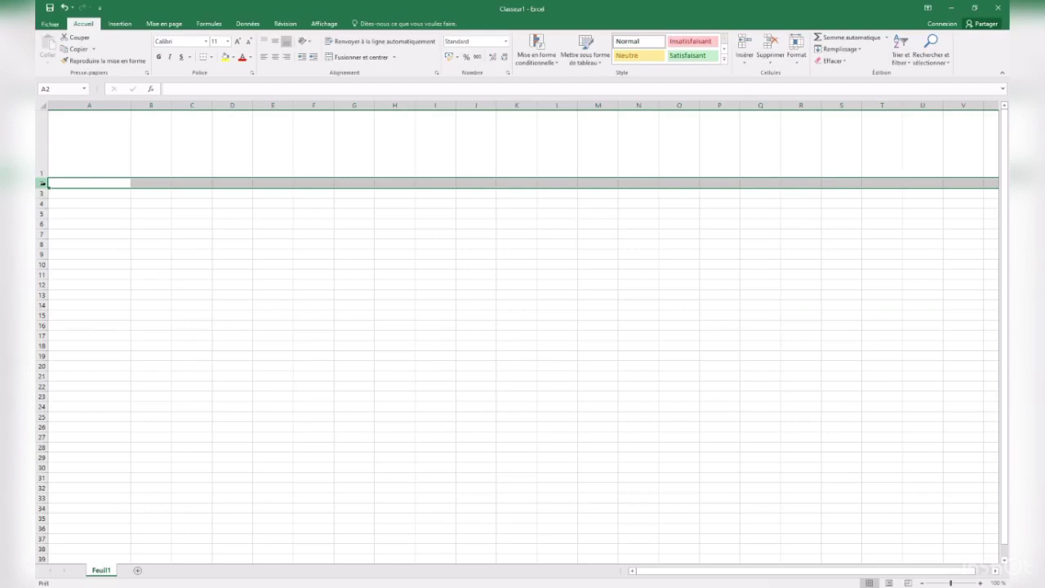
right_click(43, 182)
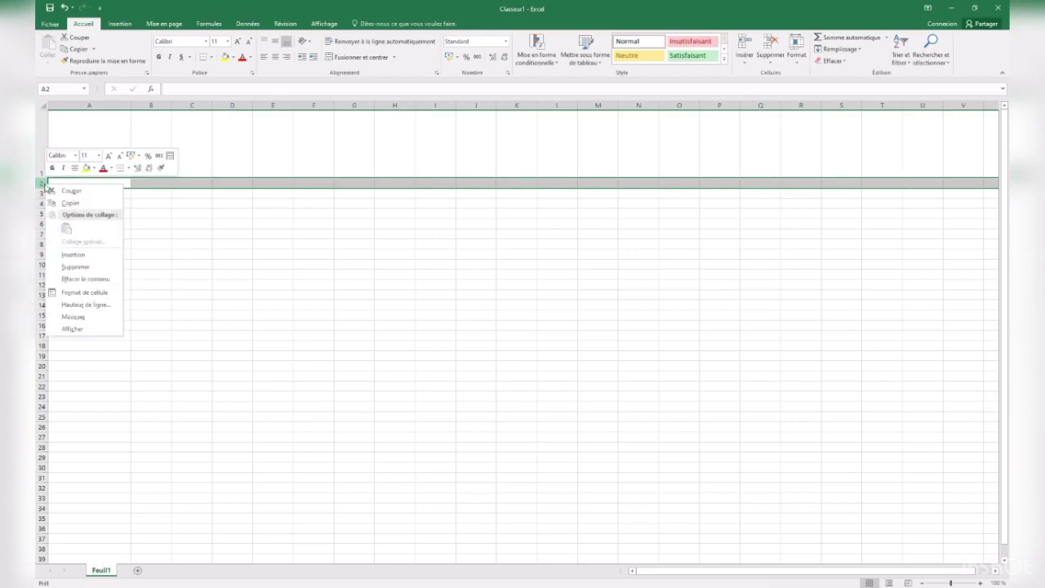
click(78, 271)
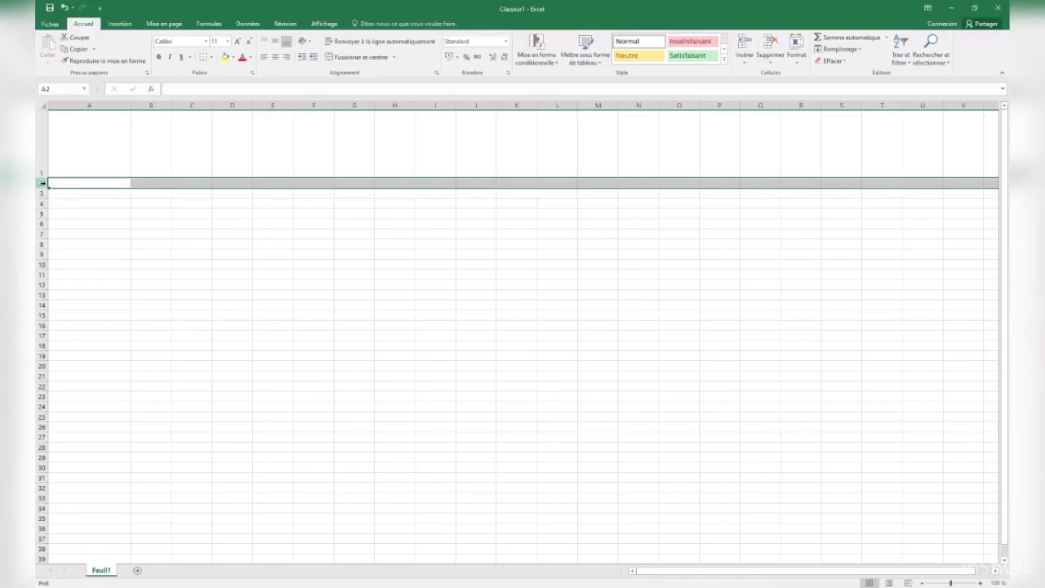
Insert a blank row between rows 1 and 2
right_click(42, 183)
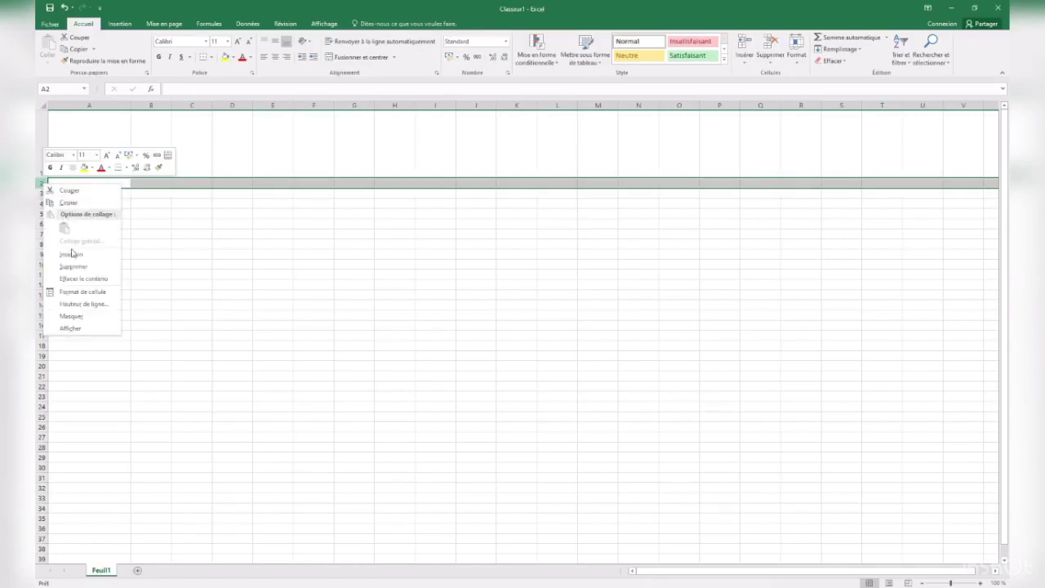
click(74, 255)
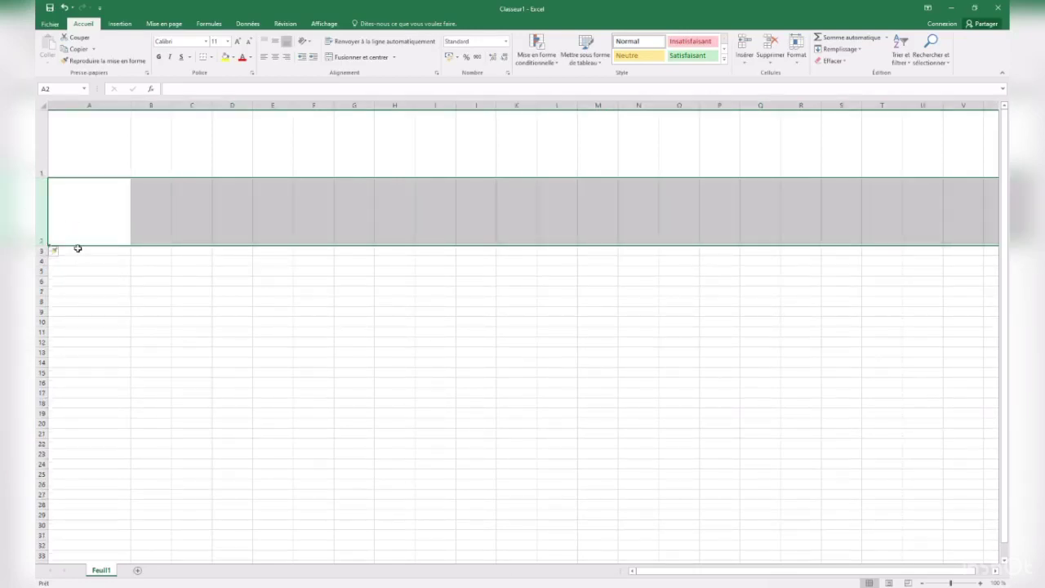
click(116, 261)
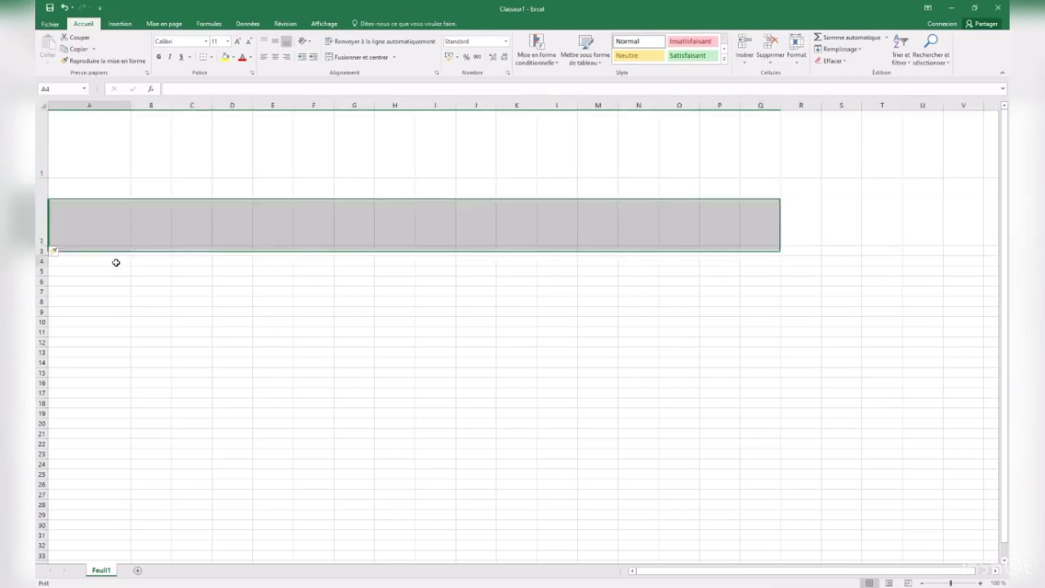
click(109, 198)
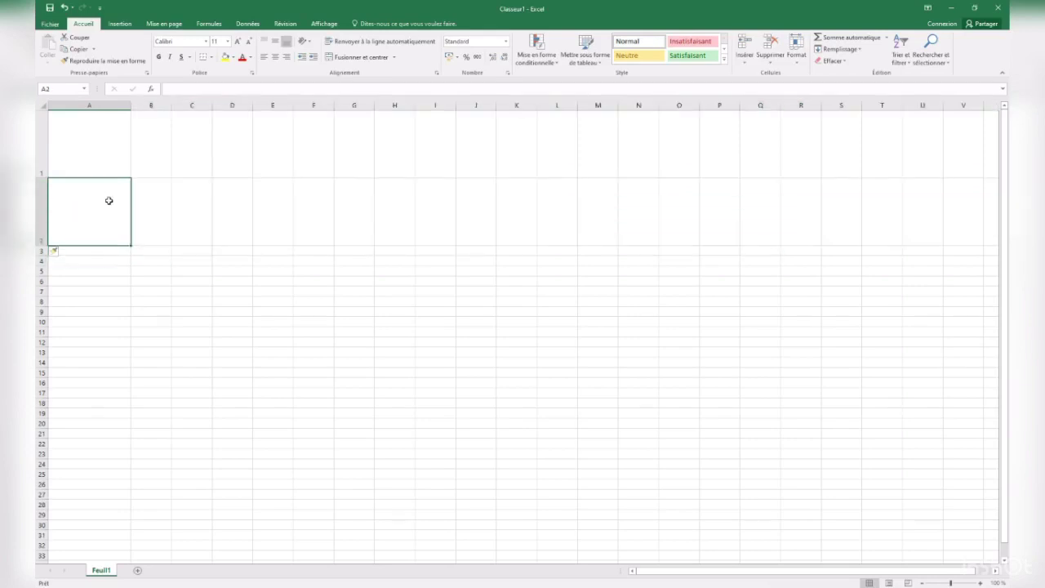
click(175, 164)
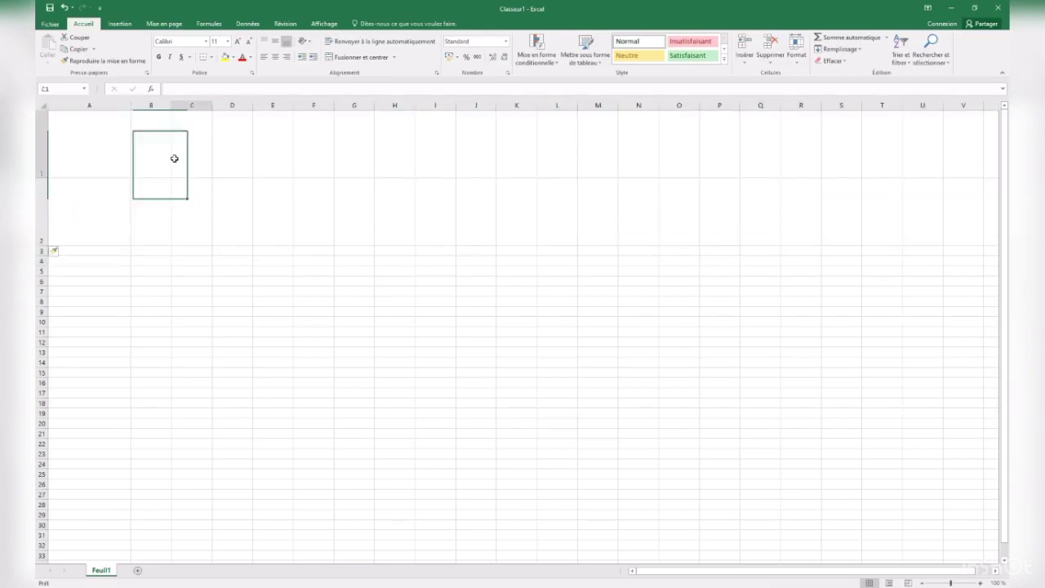
click(108, 204)
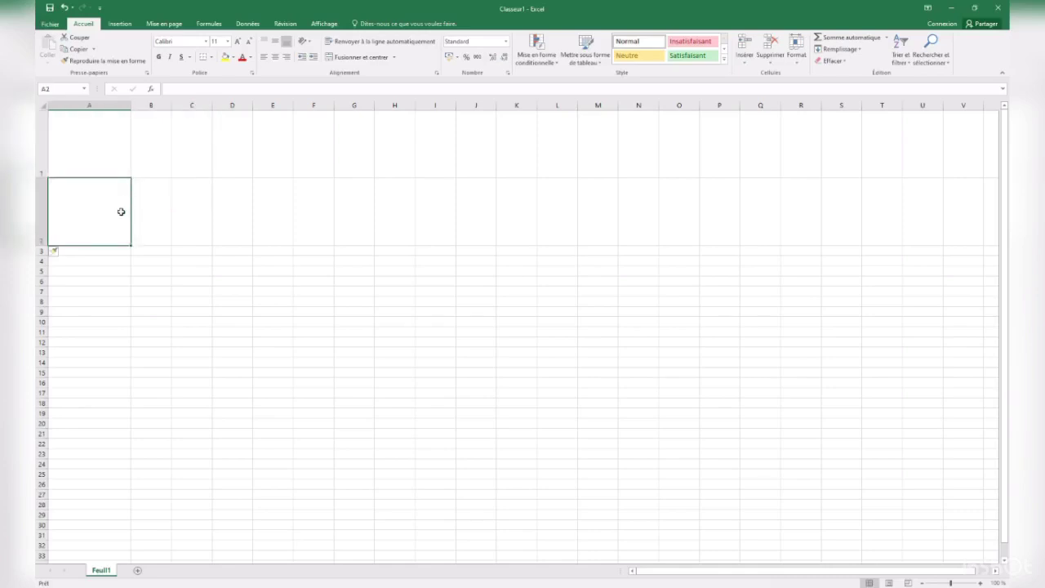
Merge and centre cells A3 to F3 into one cell
click(95, 252)
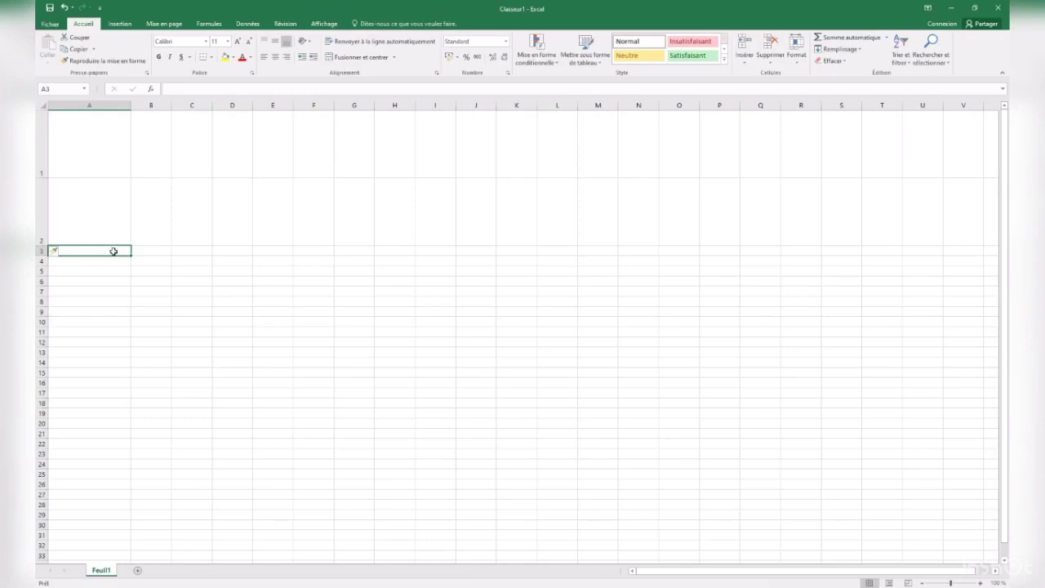
drag(107, 247, 323, 253)
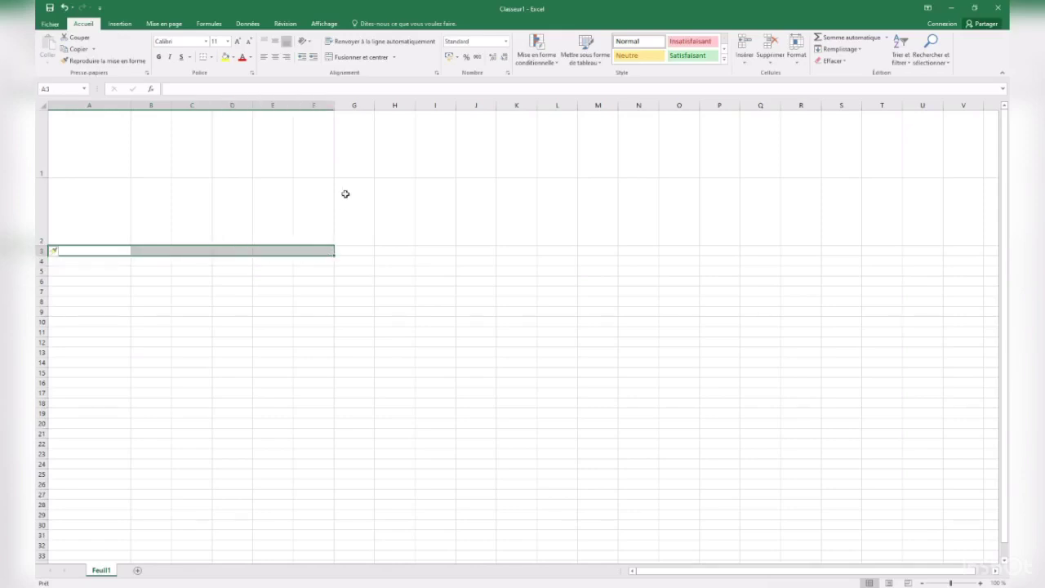
click(357, 57)
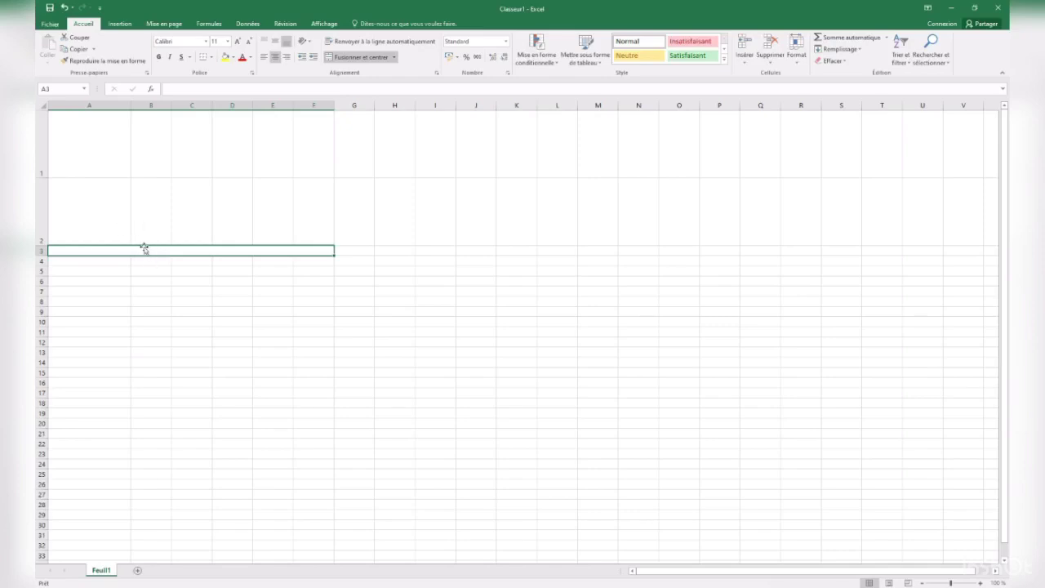
Unmerge the merged cell spanning A3 to F3 back into separate cells
click(112, 204)
click(105, 252)
click(161, 292)
click(122, 257)
click(162, 301)
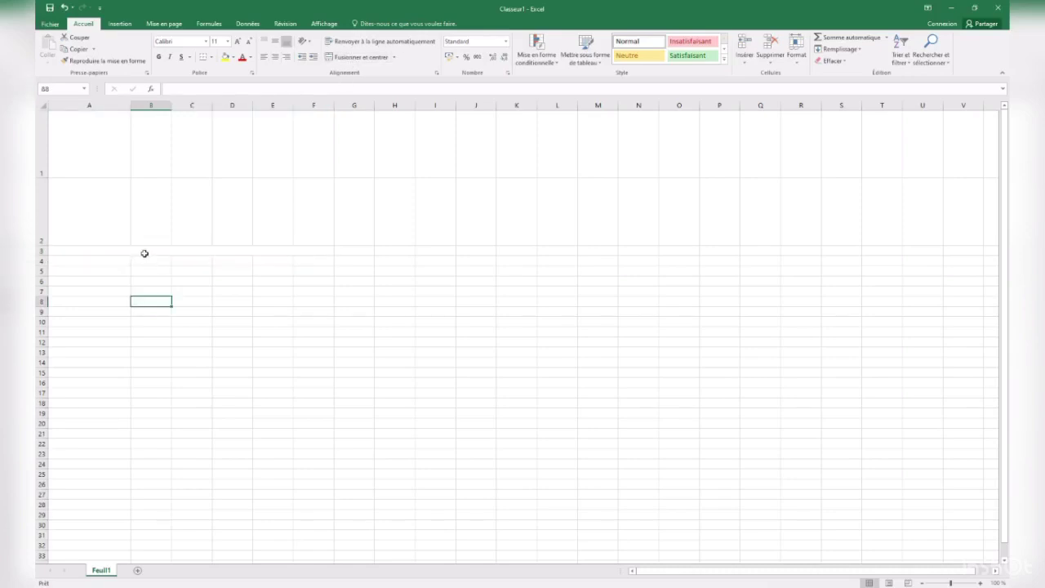
click(144, 253)
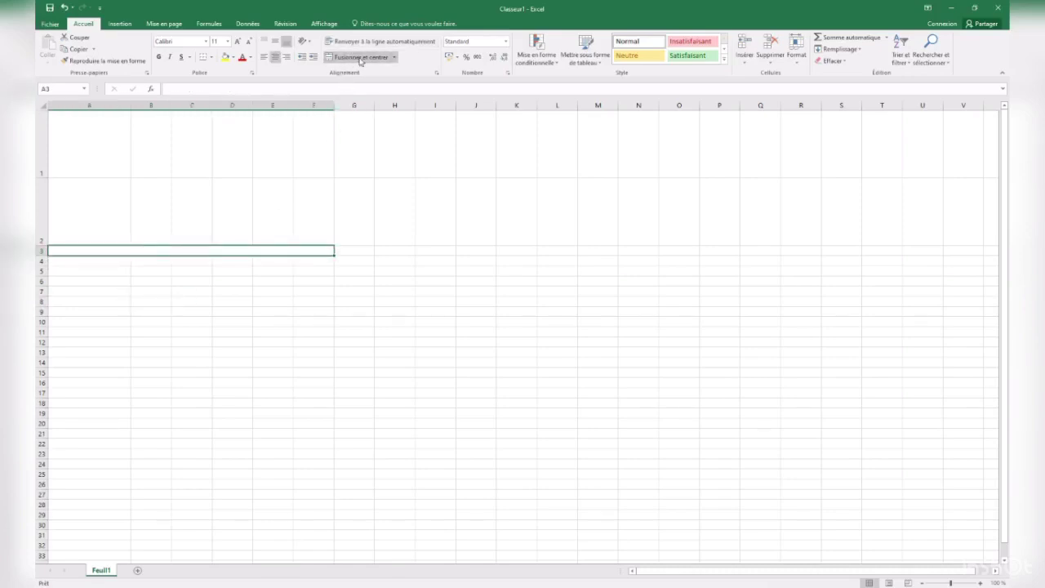
click(394, 58)
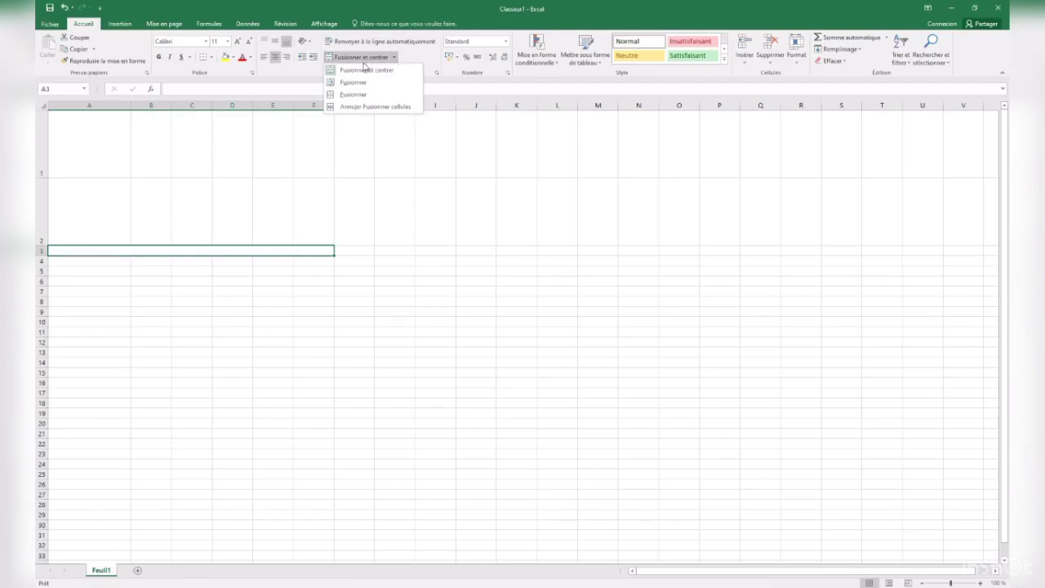
click(363, 60)
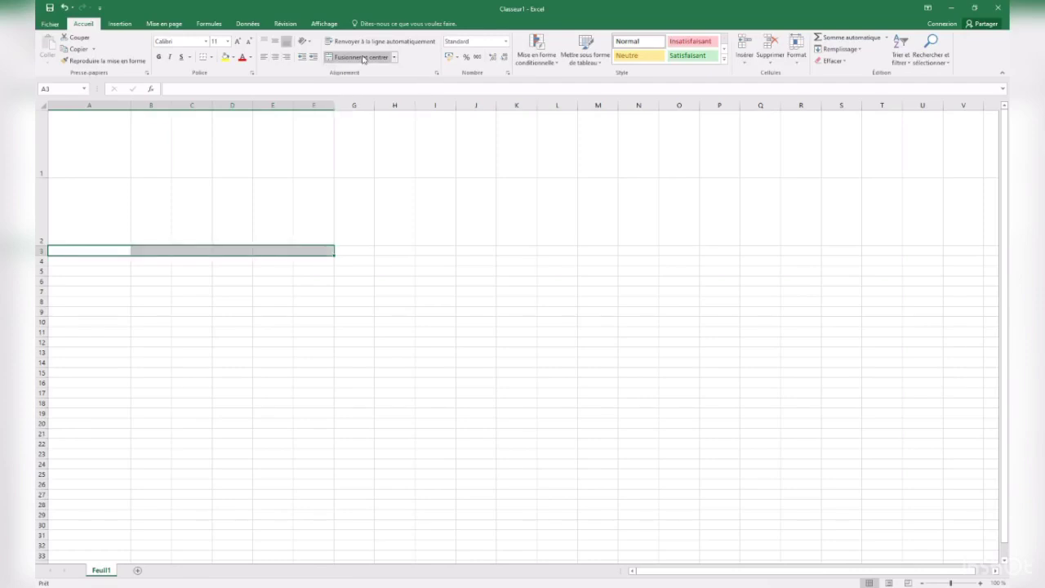
click(232, 280)
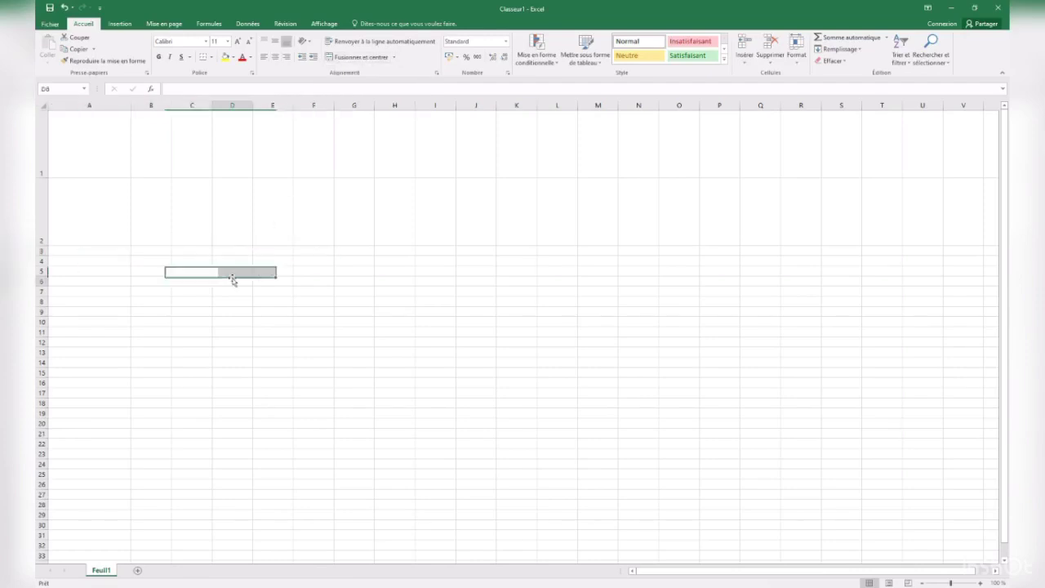
click(106, 251)
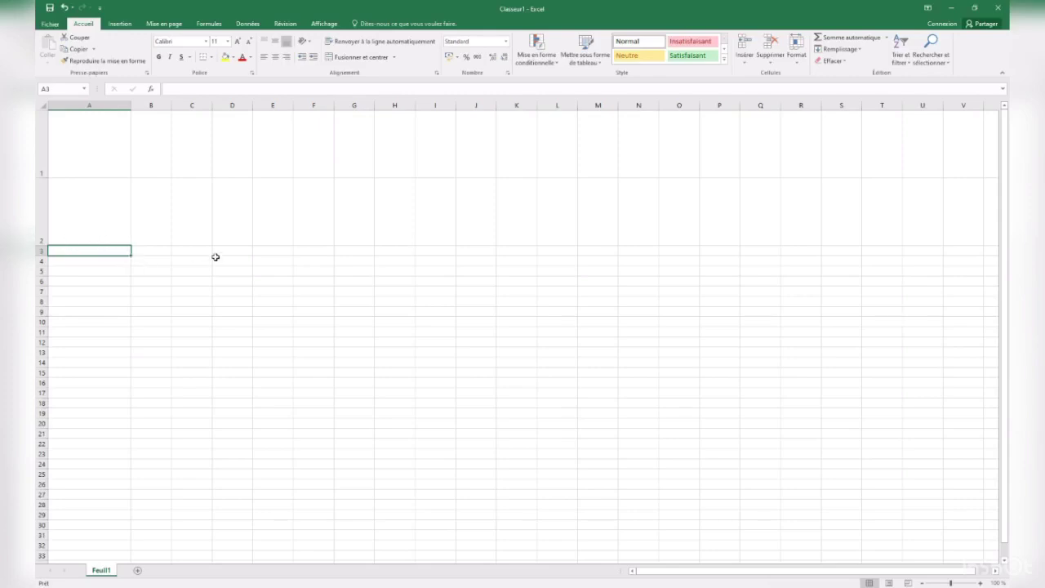
click(134, 242)
click(93, 247)
click(115, 293)
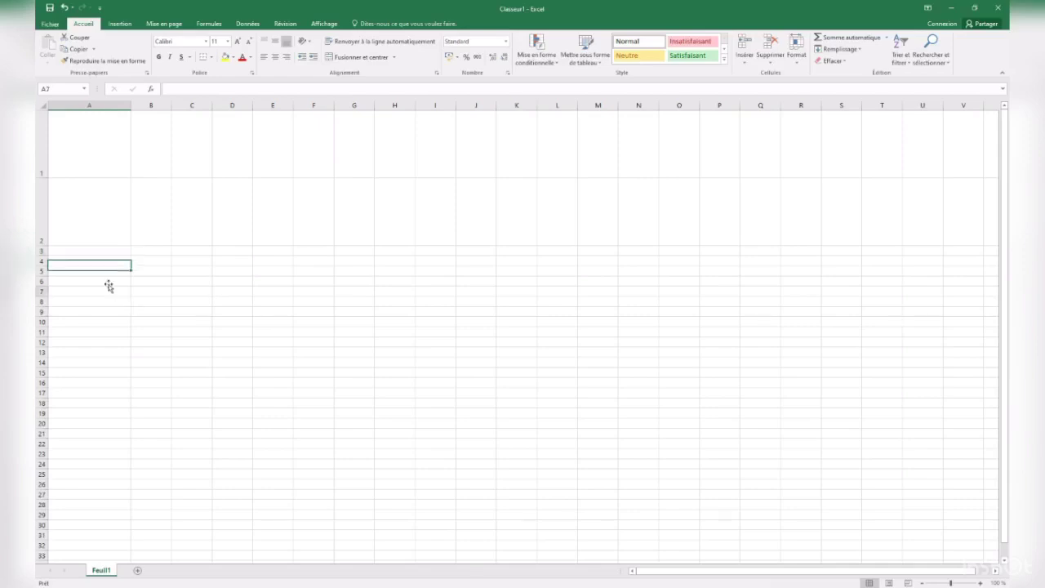
click(93, 259)
click(103, 292)
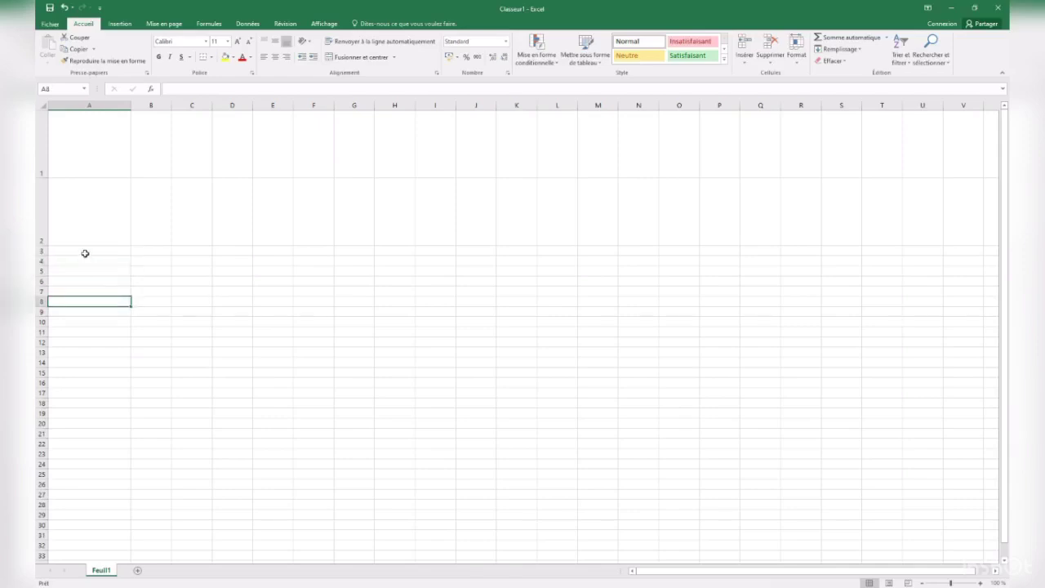
Enter the heading NOM DE L'ELEVE in cell A3
click(82, 251)
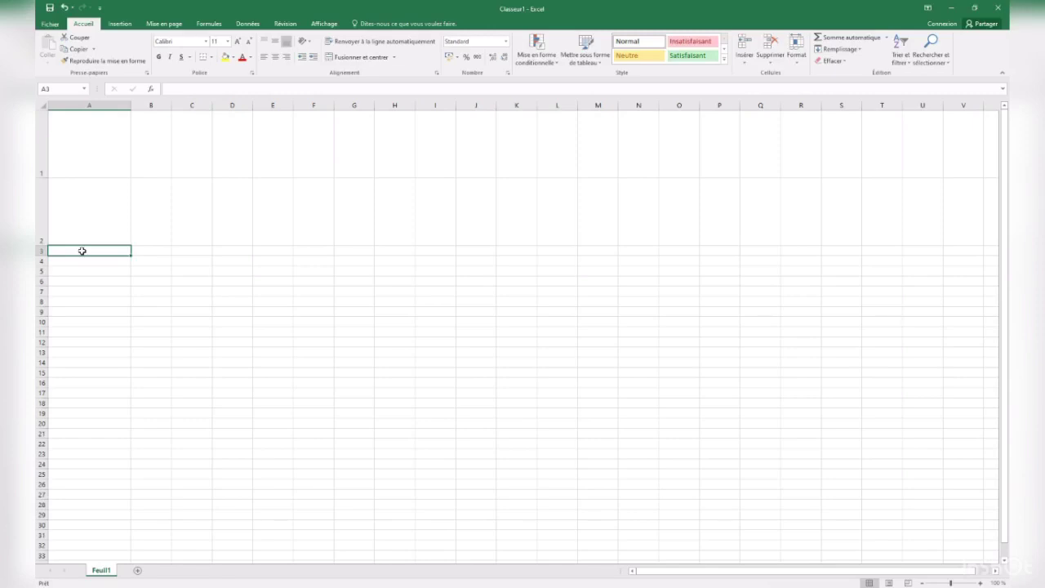
text(B)
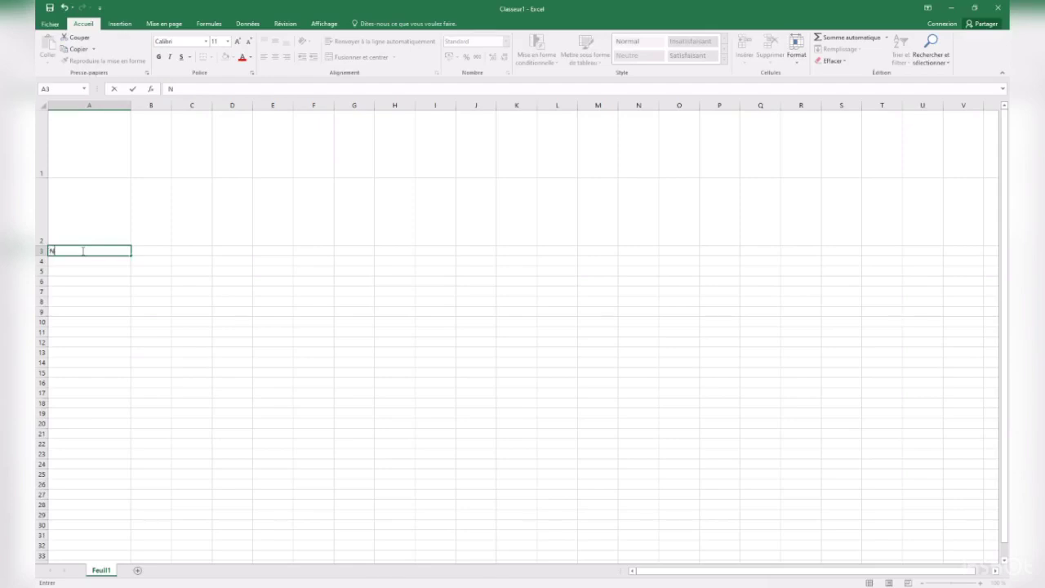
text(OM DE L'ELEVE)
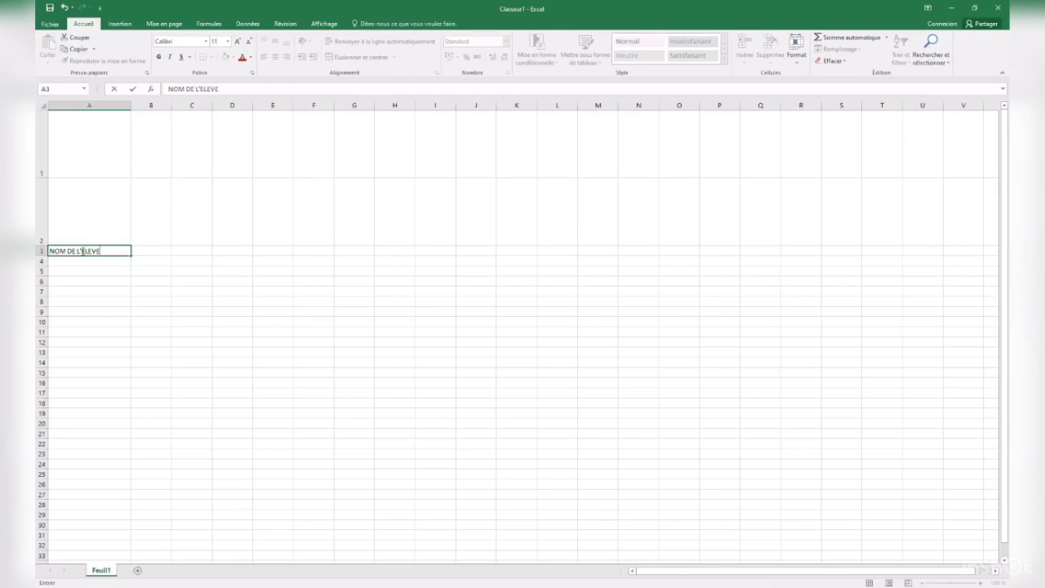
click(122, 272)
click(96, 249)
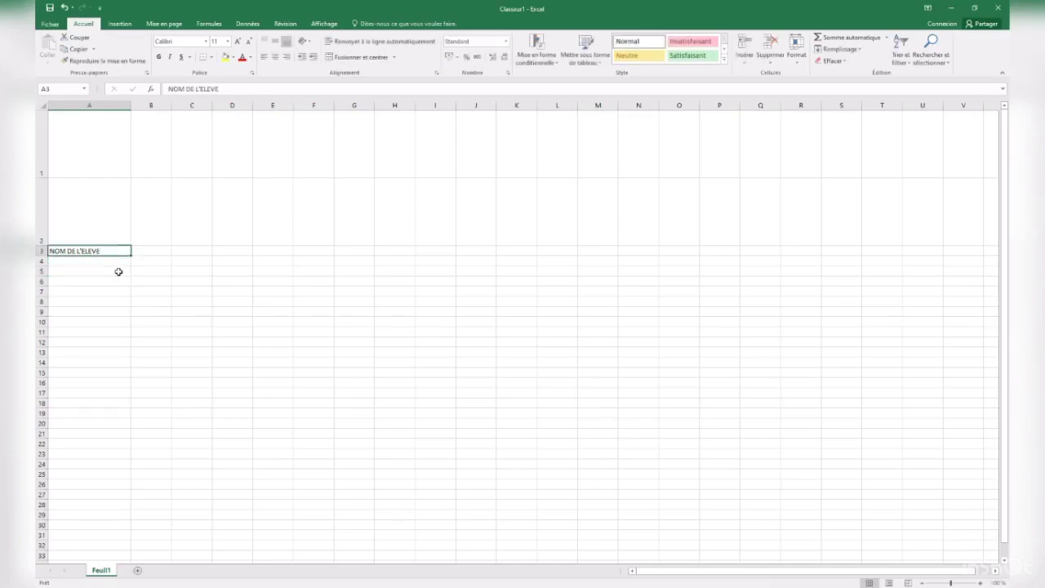
Edit the content of cell A3 in the formula bar by deleting characters from the end of the heading
click(163, 252)
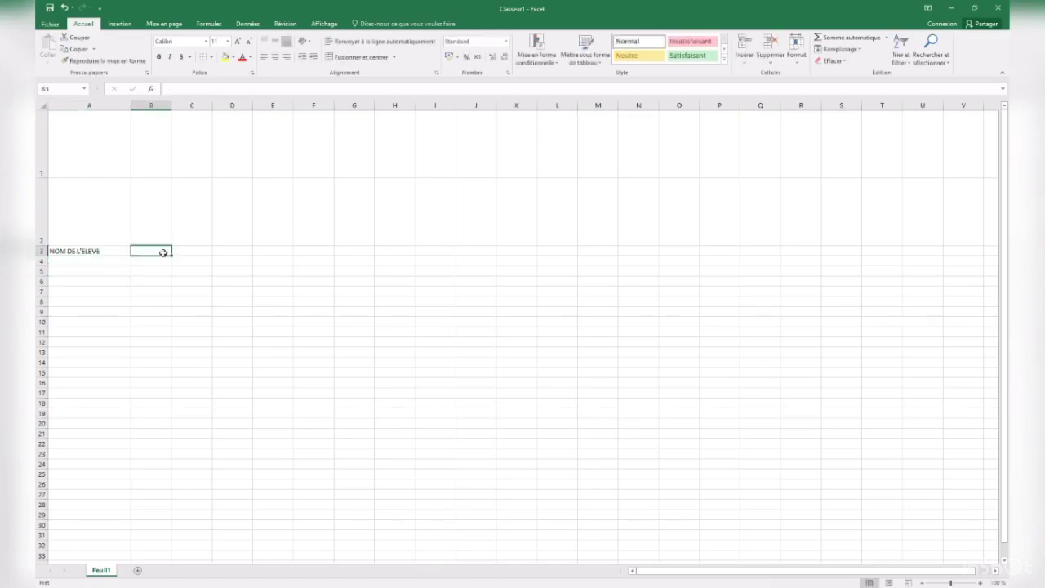
click(59, 251)
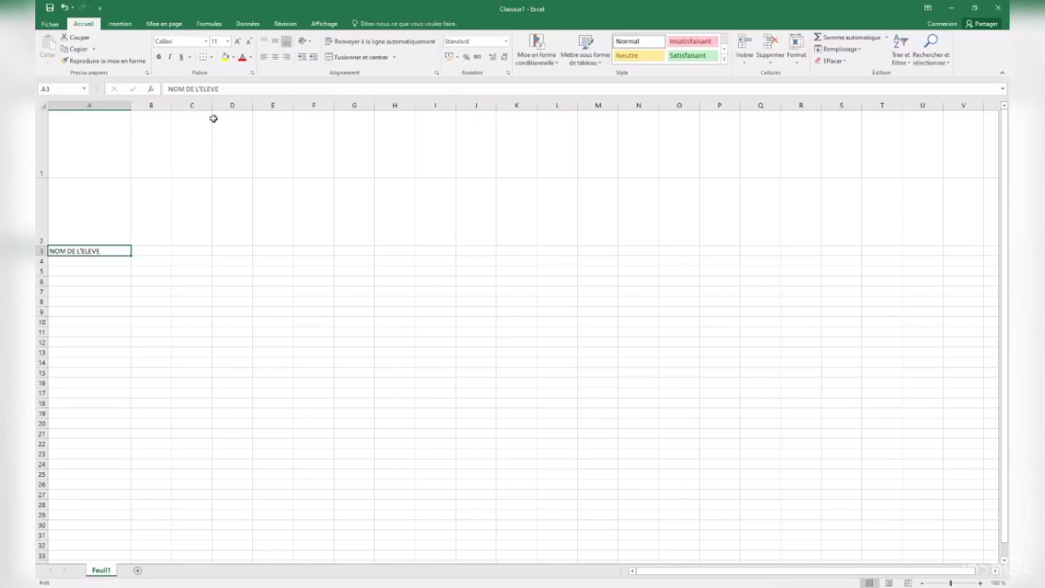
click(227, 89)
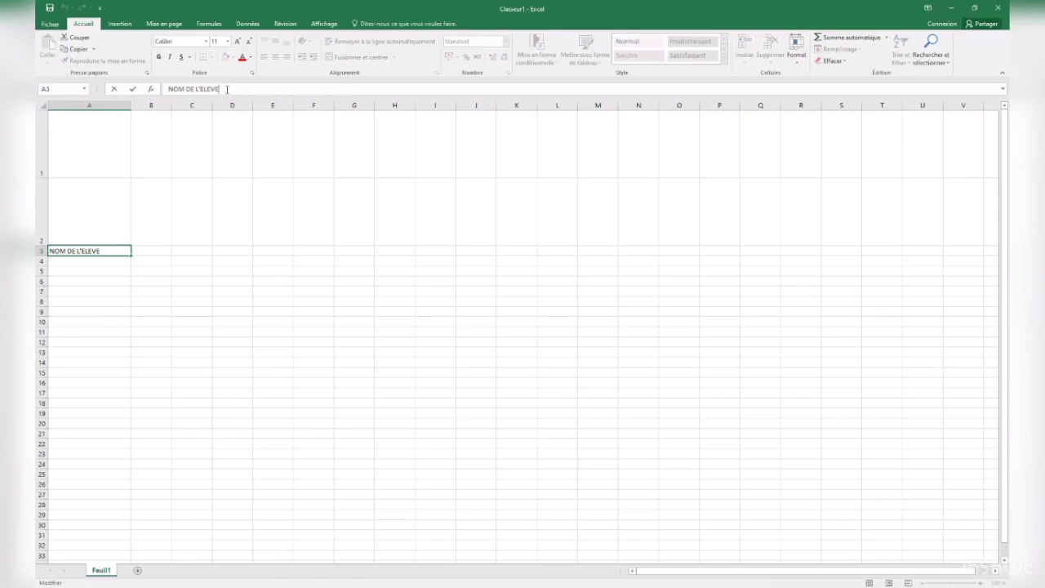
key(BackSpace)
key(BackSpace)
key(BackSpace)
key(Return)
Edit the heading directly inside cell A3 by deleting its last character
double_click(102, 250)
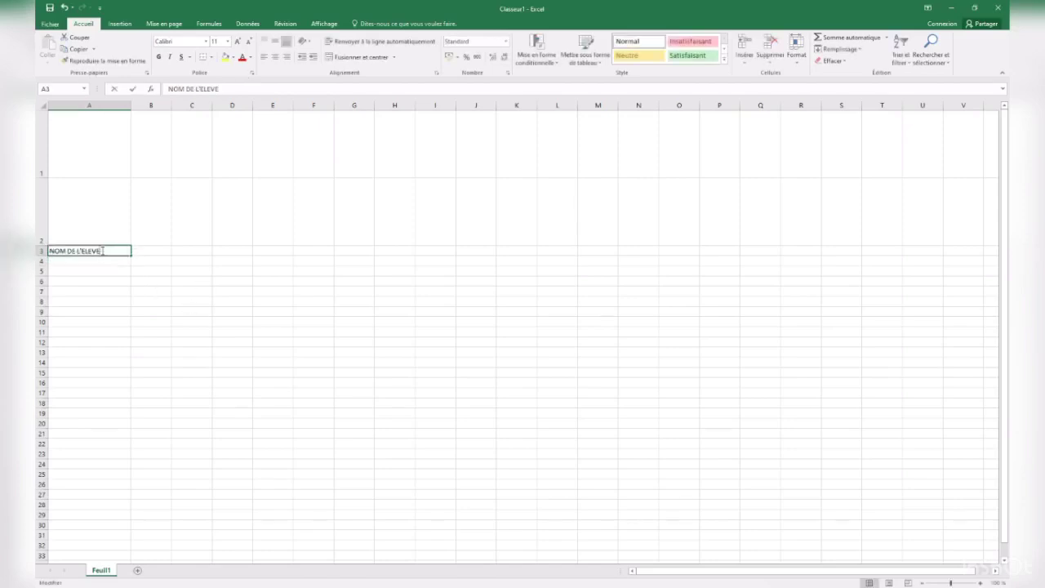
click(91, 271)
double_click(91, 251)
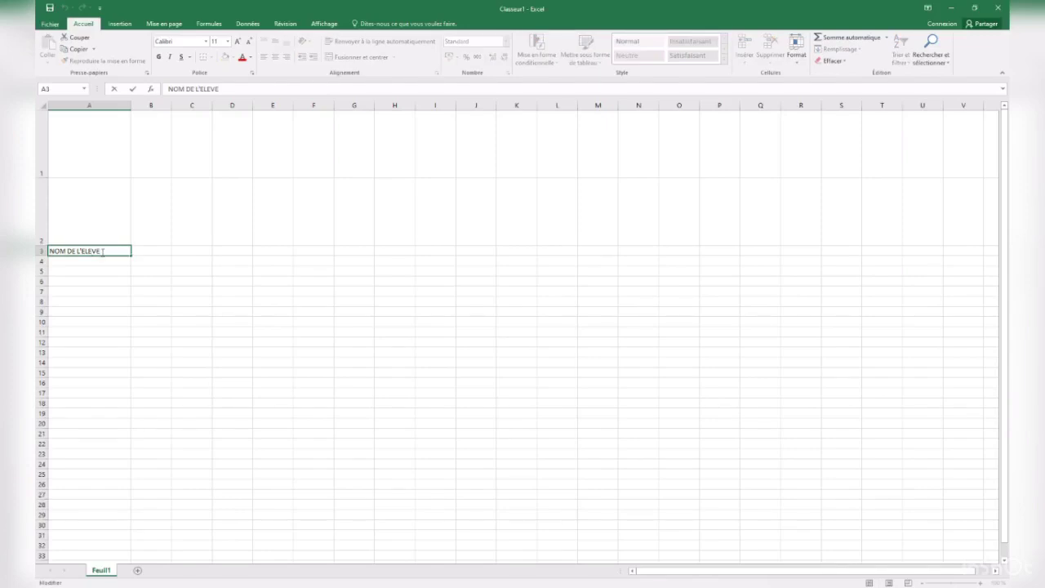
key(BackSpace)
click(158, 249)
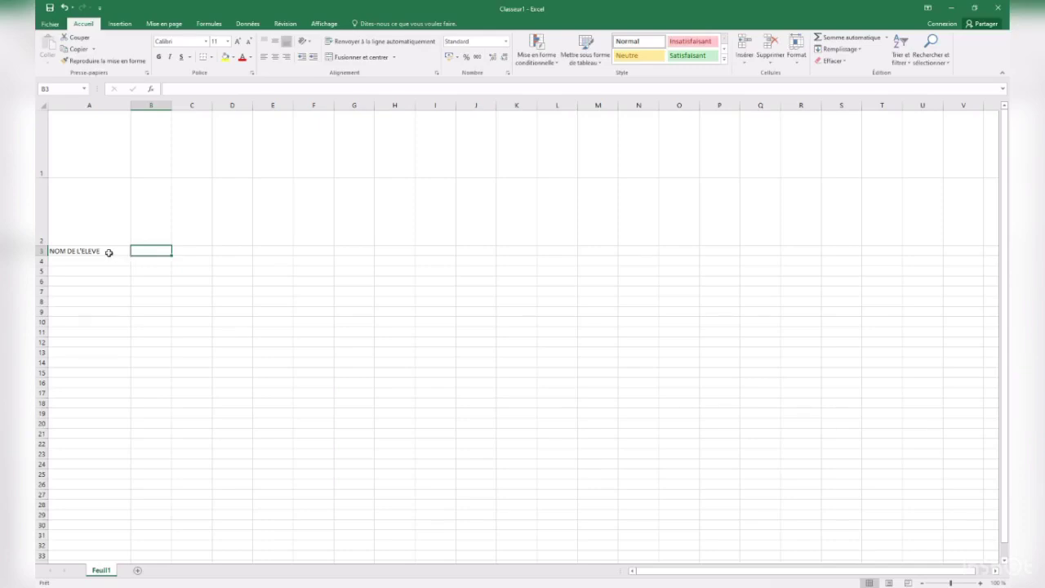
Append a long run of random letters starting with SKDNKDNKF after NOM DE L'ELEVE in cell A3
click(100, 251)
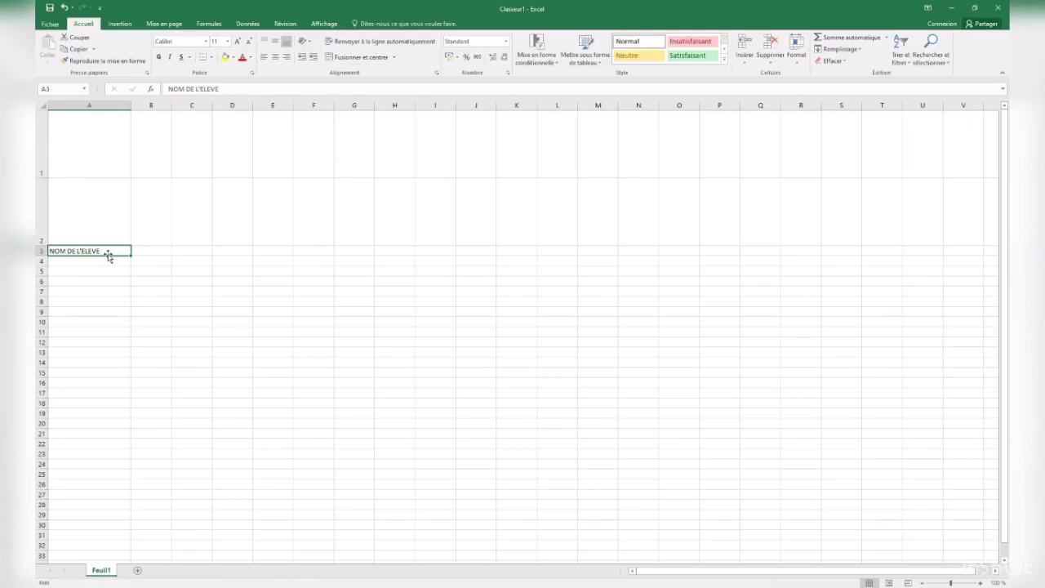
double_click(106, 249)
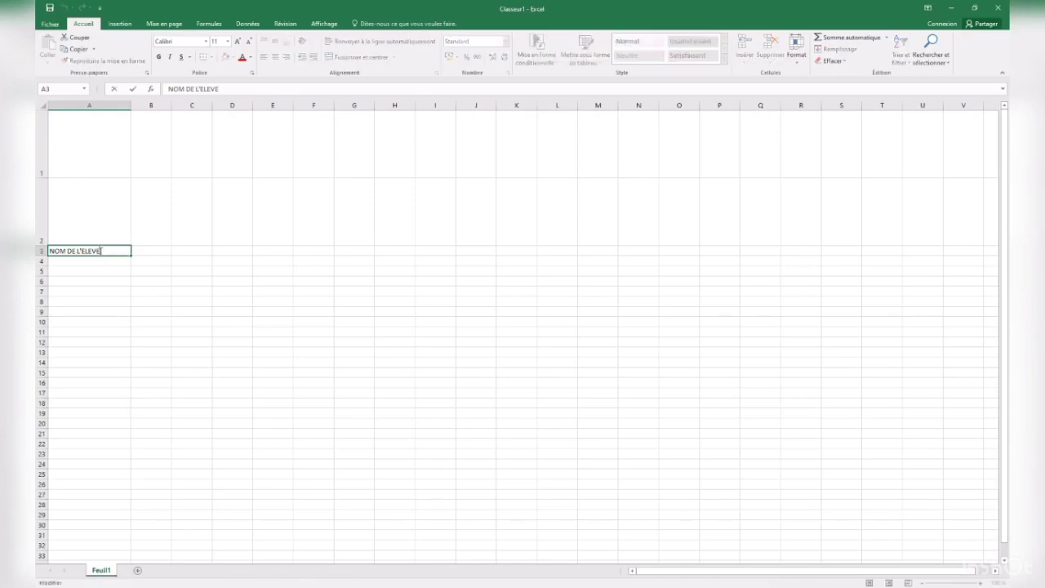
text(SKDNKDNKFKDJFKJDFKJDKFJKDJFKDJFKJDKFJKDJFKJDKFJKDJFKDJFKDJFDF)
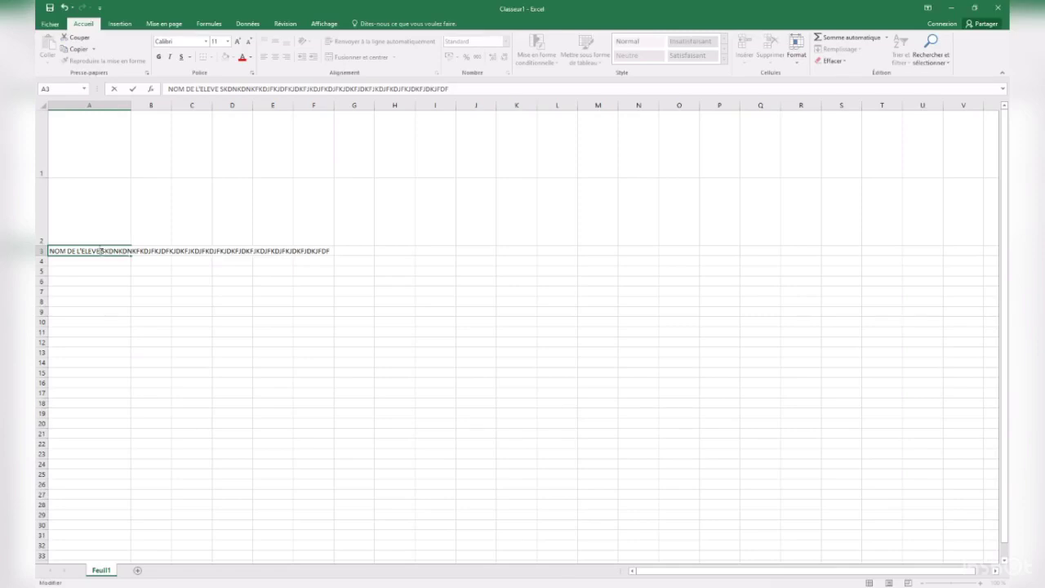
click(106, 313)
Wrap the long text of cell A3 onto several lines within its column
click(84, 251)
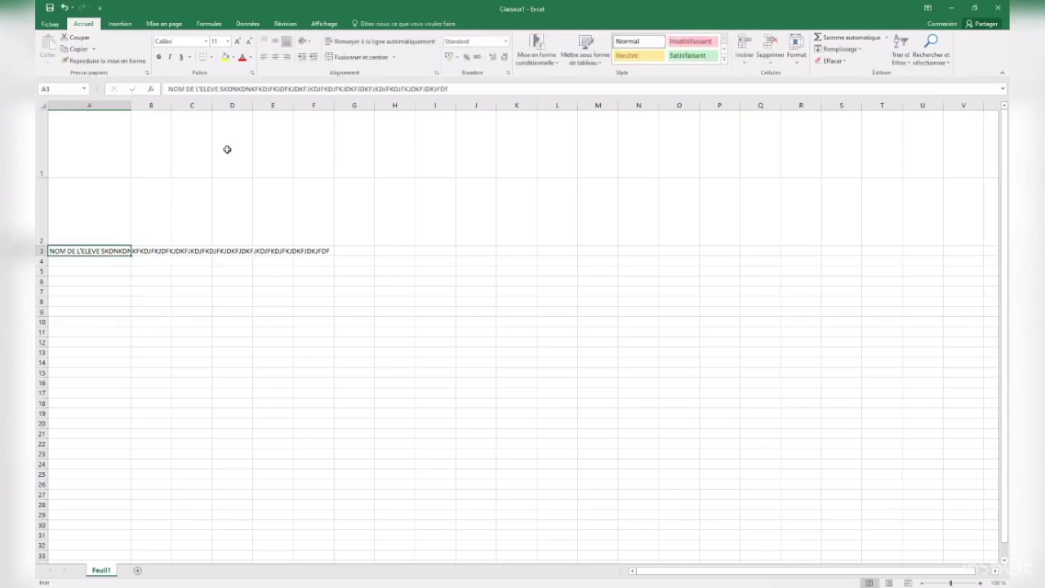
click(374, 43)
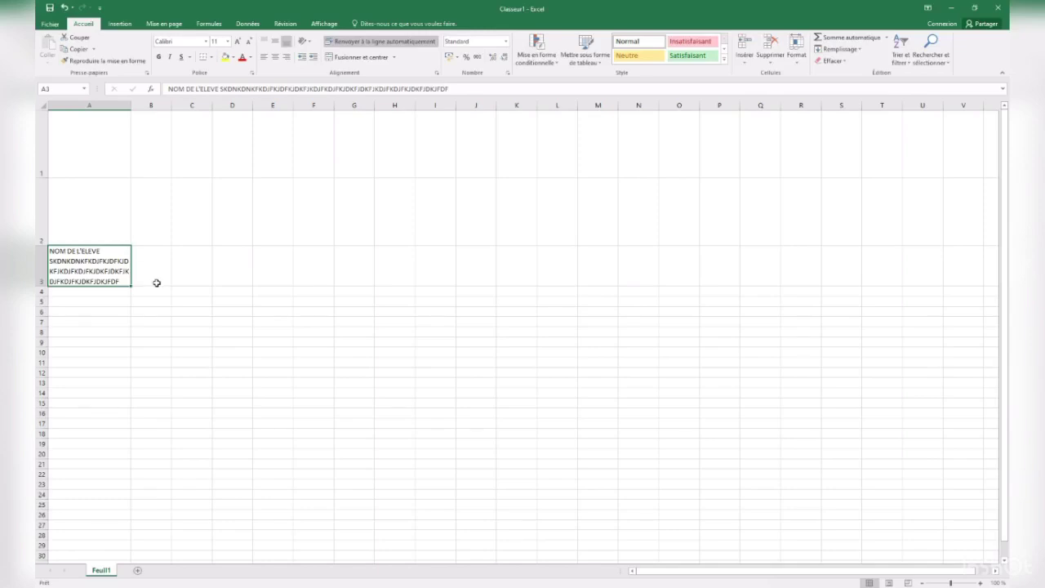
click(154, 274)
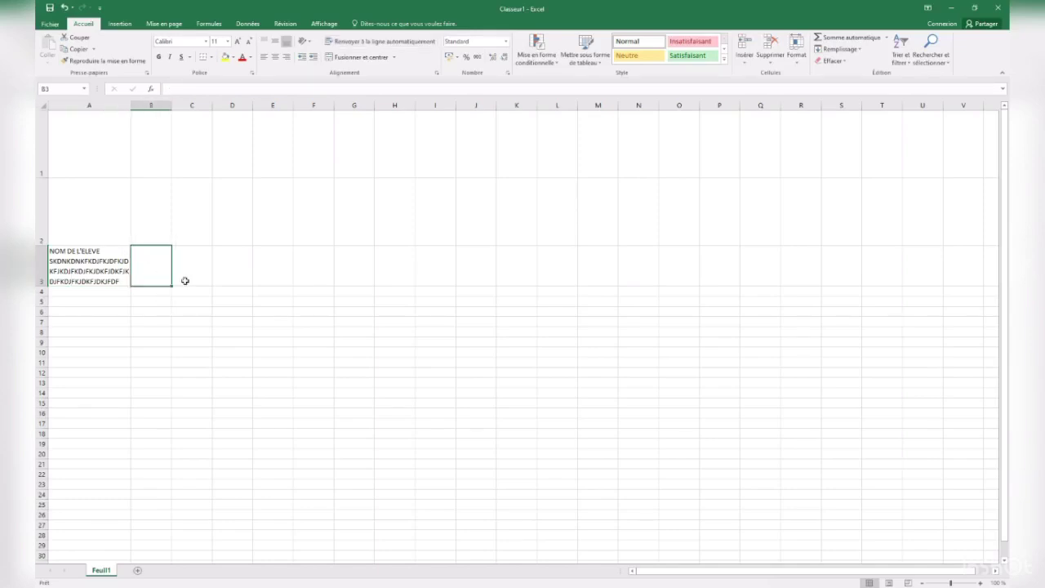
Apply the Nombre number format to cell B3
click(194, 270)
click(162, 264)
click(506, 41)
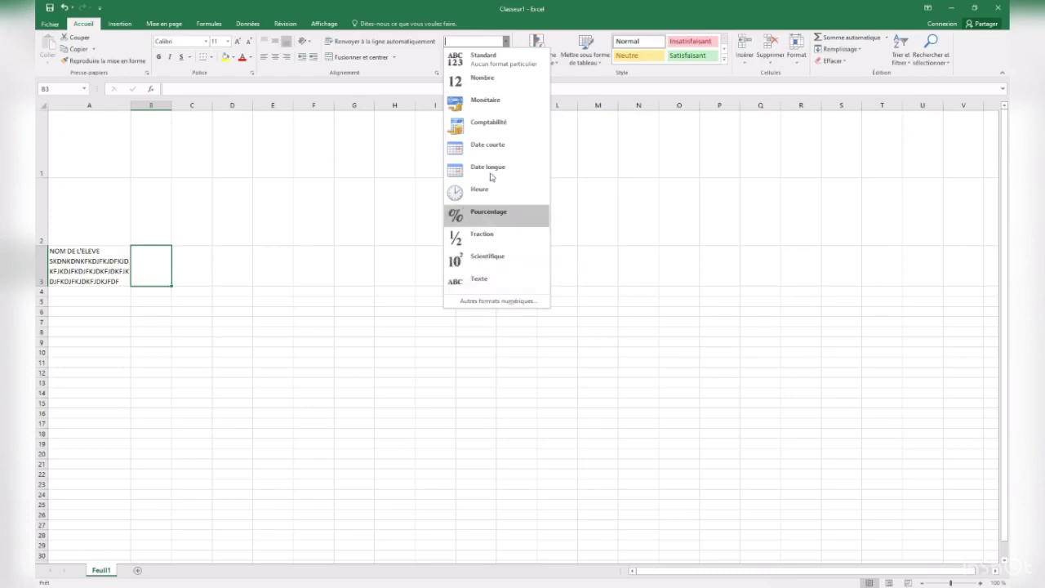
click(490, 78)
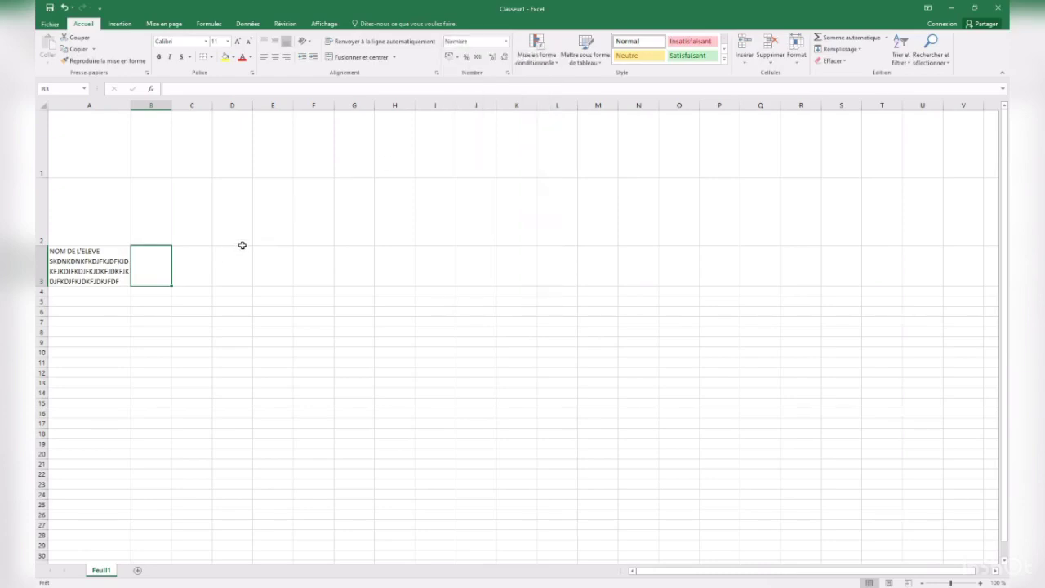
Enter 12 in cell B3, removing any stray letters after the number
text(12)
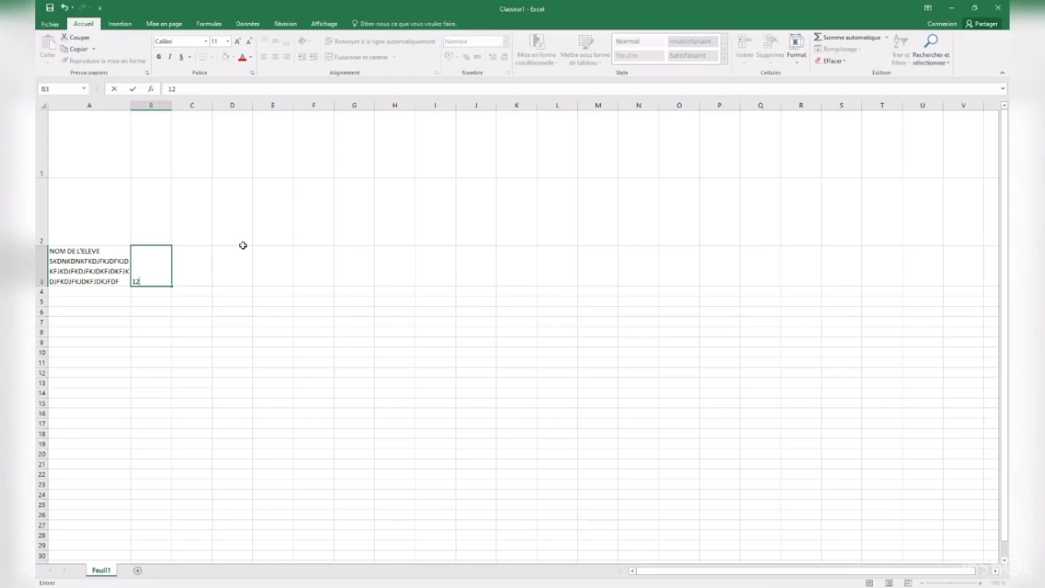
text(DFDKFD)
key(BackSpace)
key(BackSpace)
key(BackSpace)
click(222, 328)
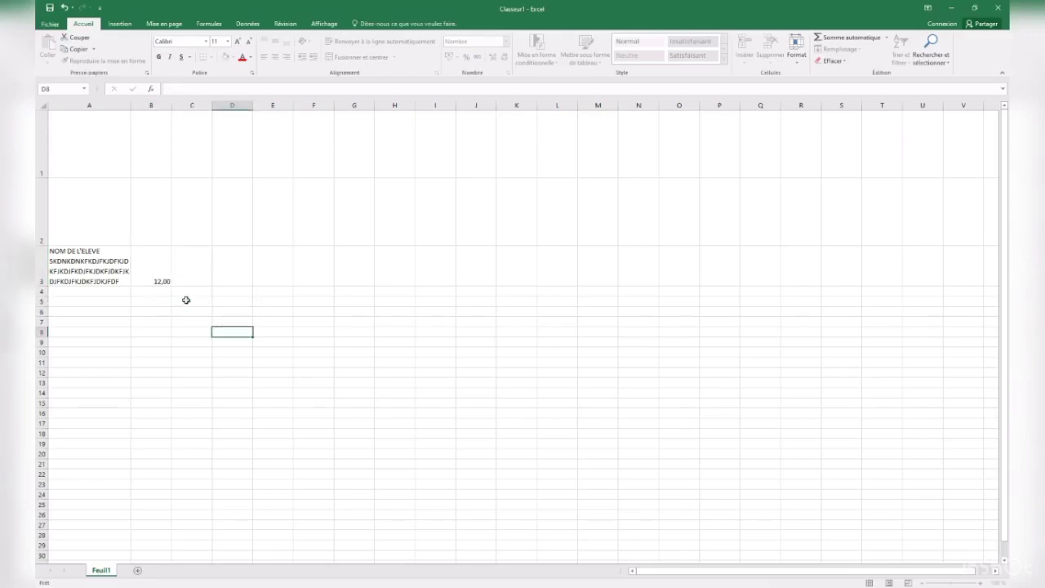
click(156, 264)
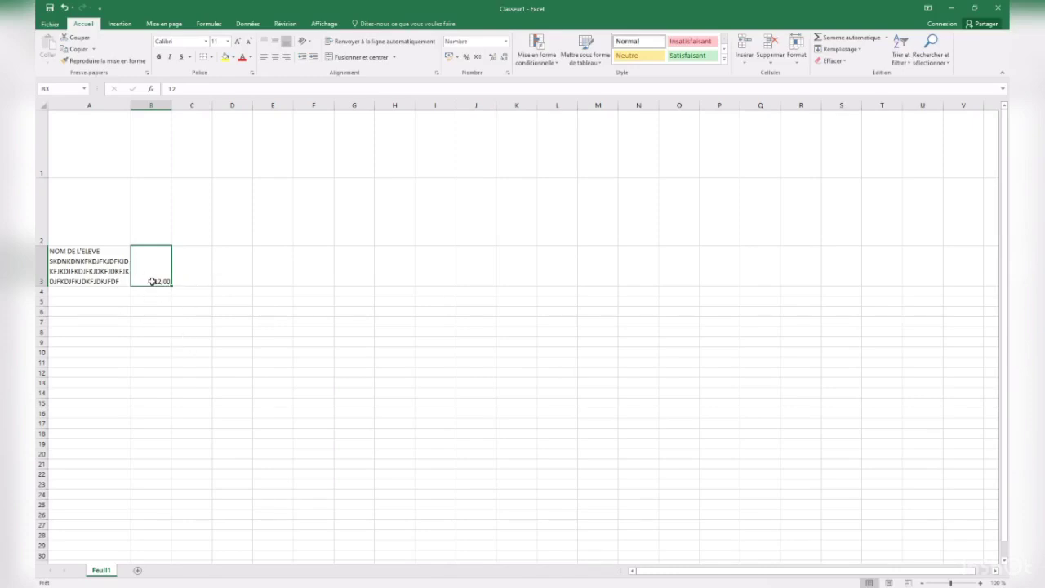
Switch cell B3 to the Standard number format and back to the Nombre format
click(507, 42)
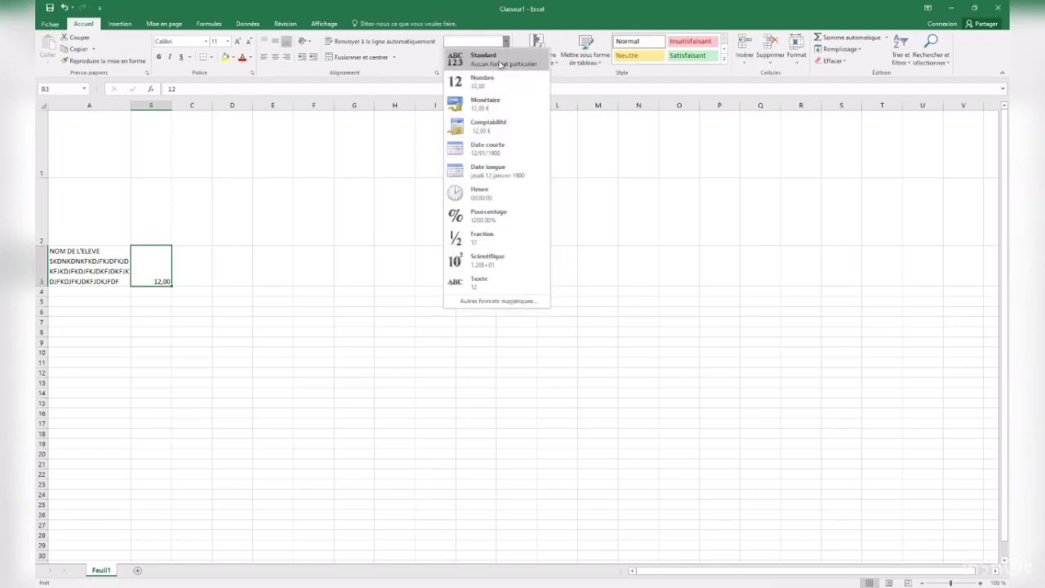
click(481, 58)
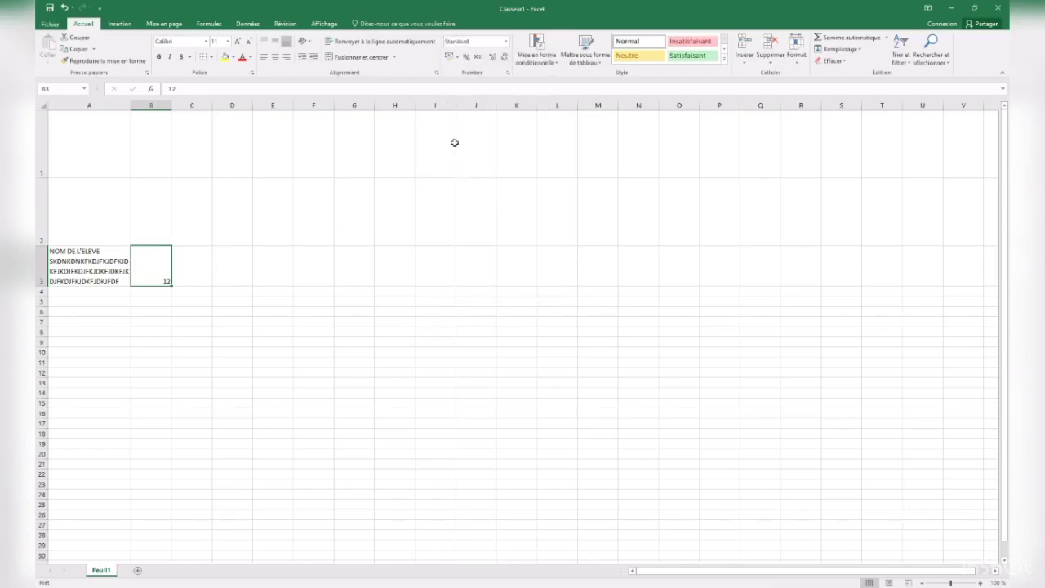
click(506, 41)
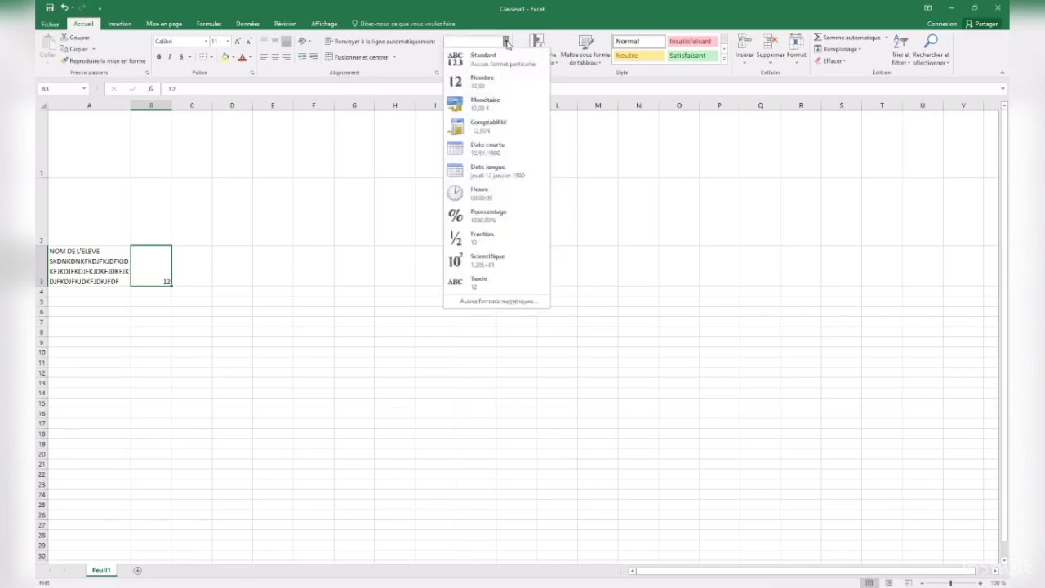
click(496, 87)
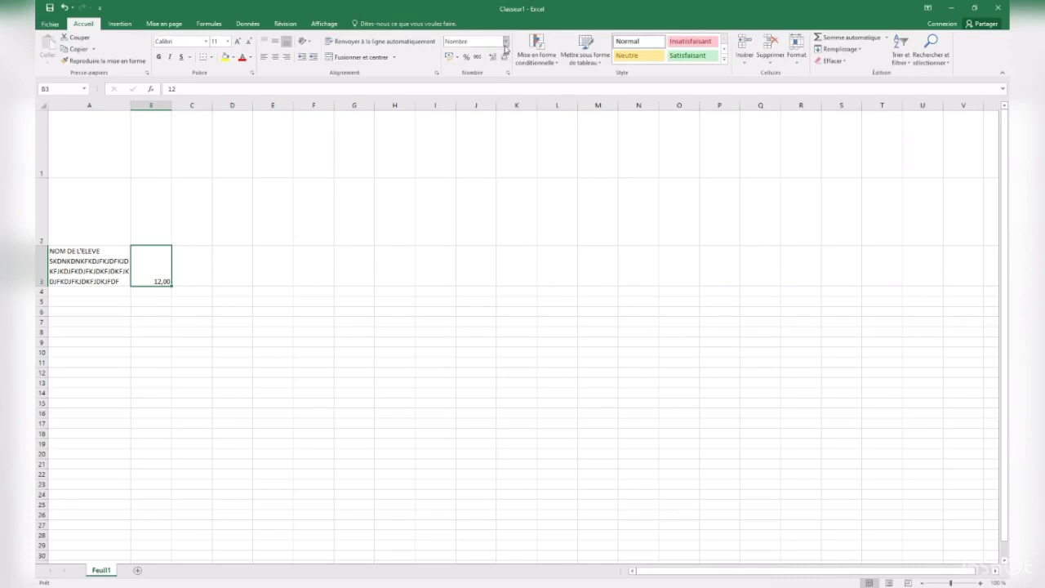
click(506, 45)
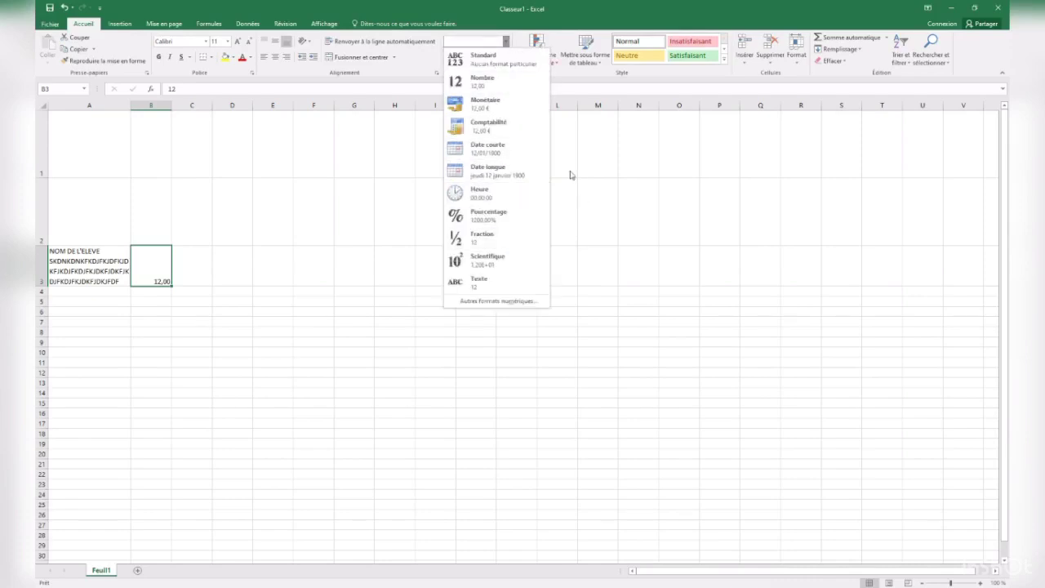
click(290, 237)
click(204, 271)
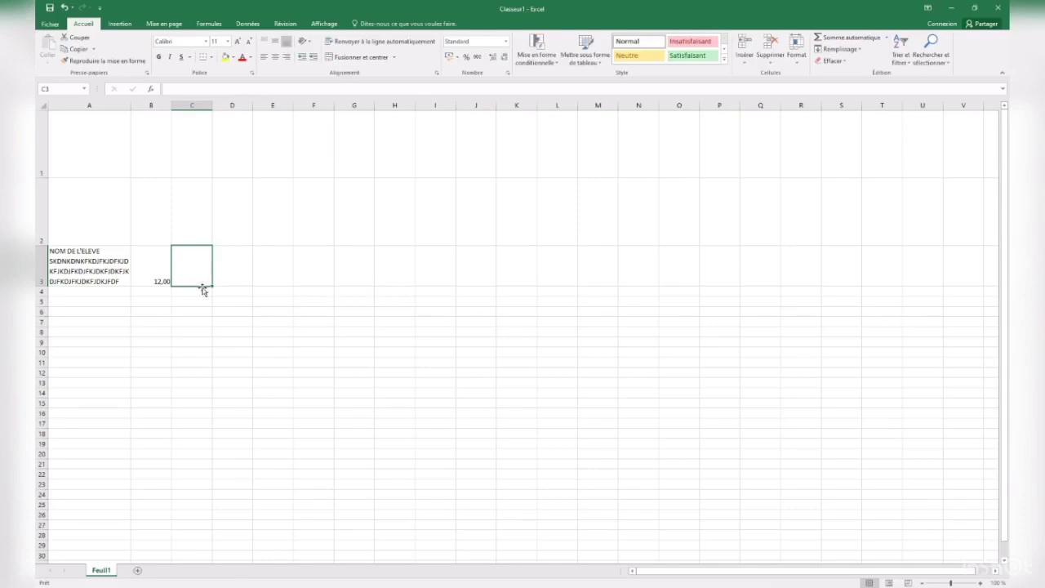
Set the font size of cell A3 to 14 and enlarge it further in increments
click(88, 261)
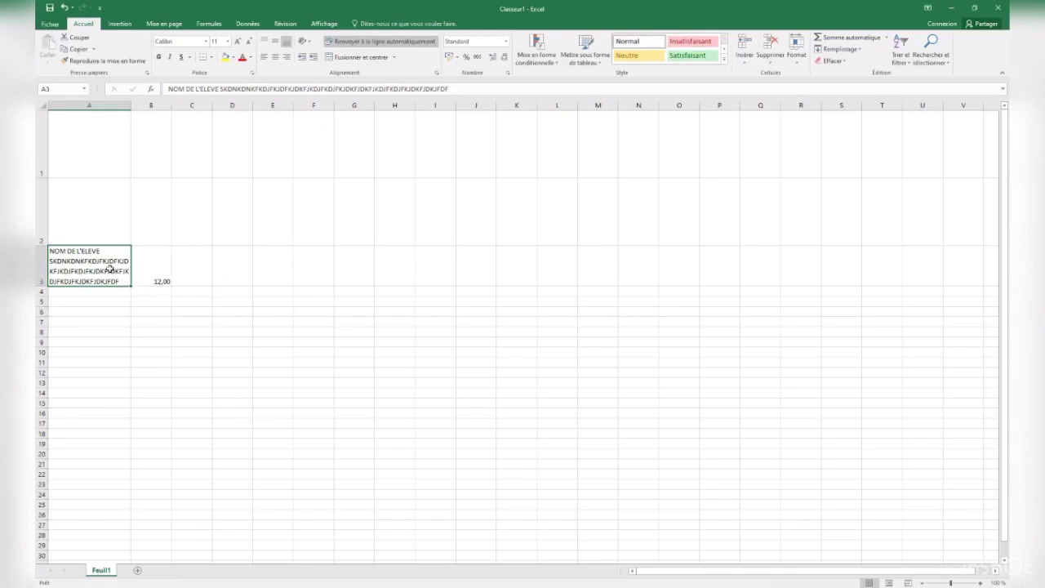
click(227, 42)
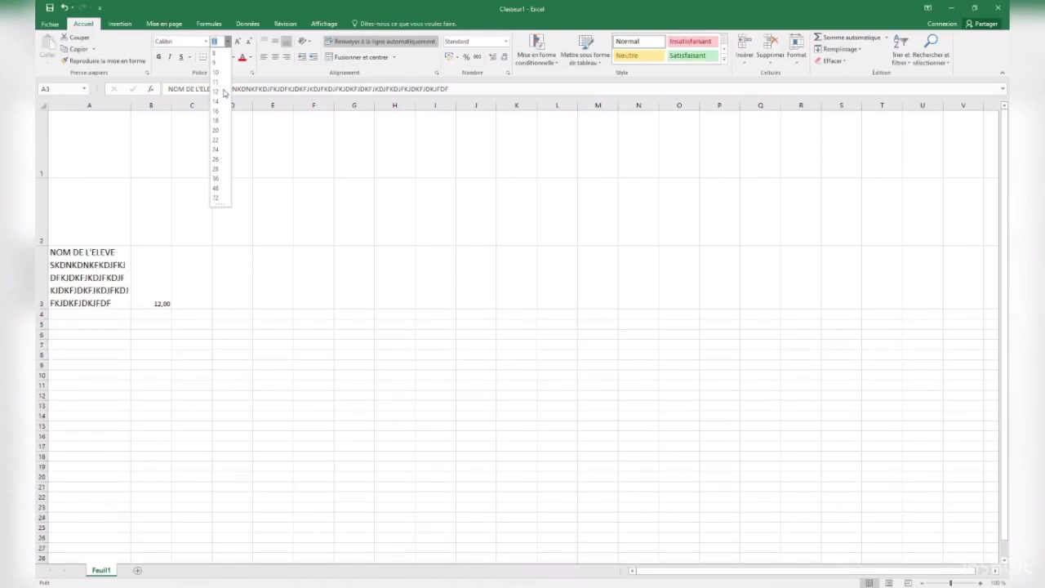
click(216, 101)
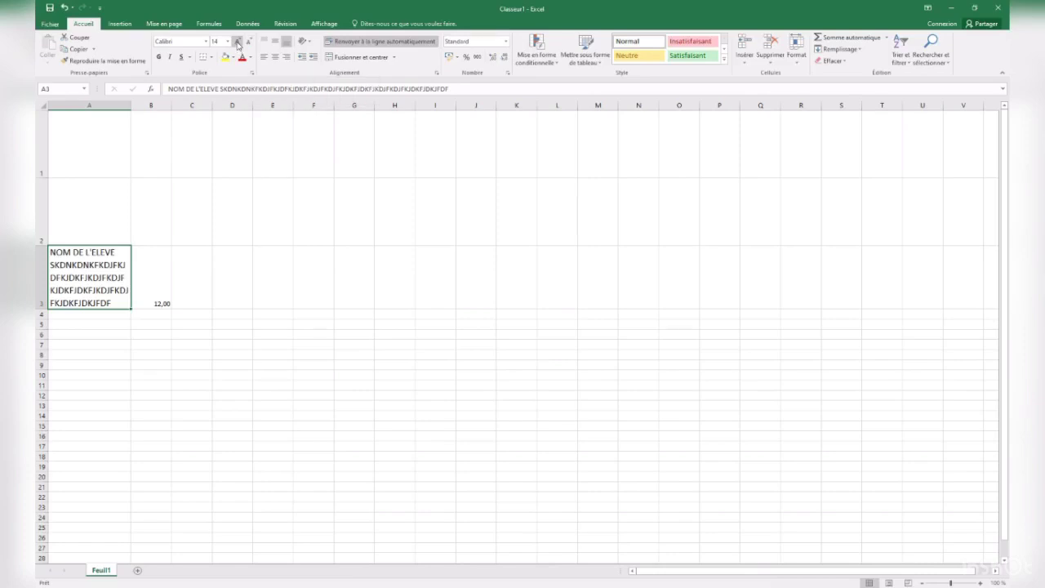
click(237, 42)
click(237, 41)
Reduce the font size of cell A3 step by step to 11
click(247, 42)
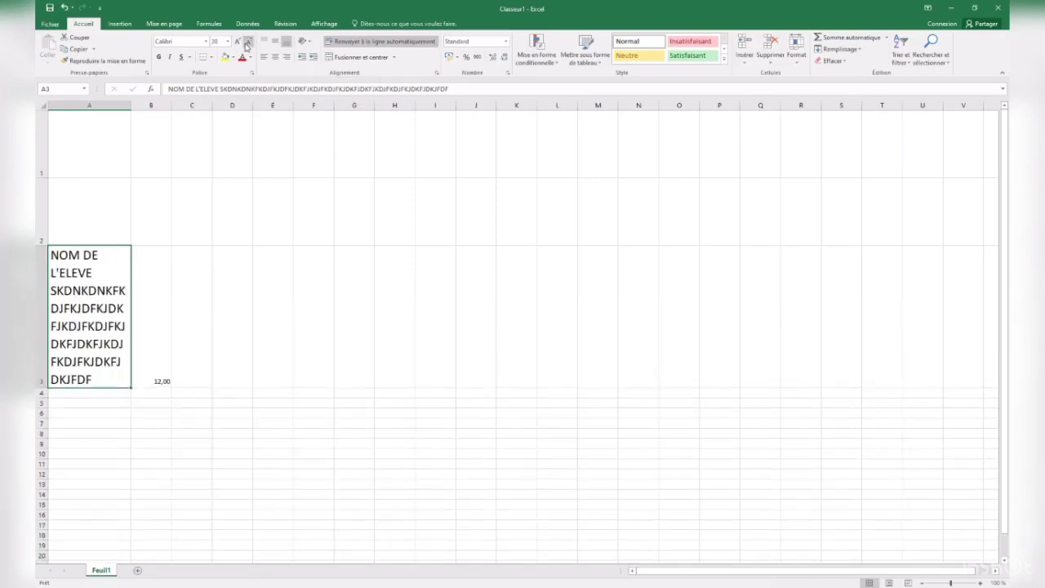
click(248, 41)
click(247, 42)
click(247, 42)
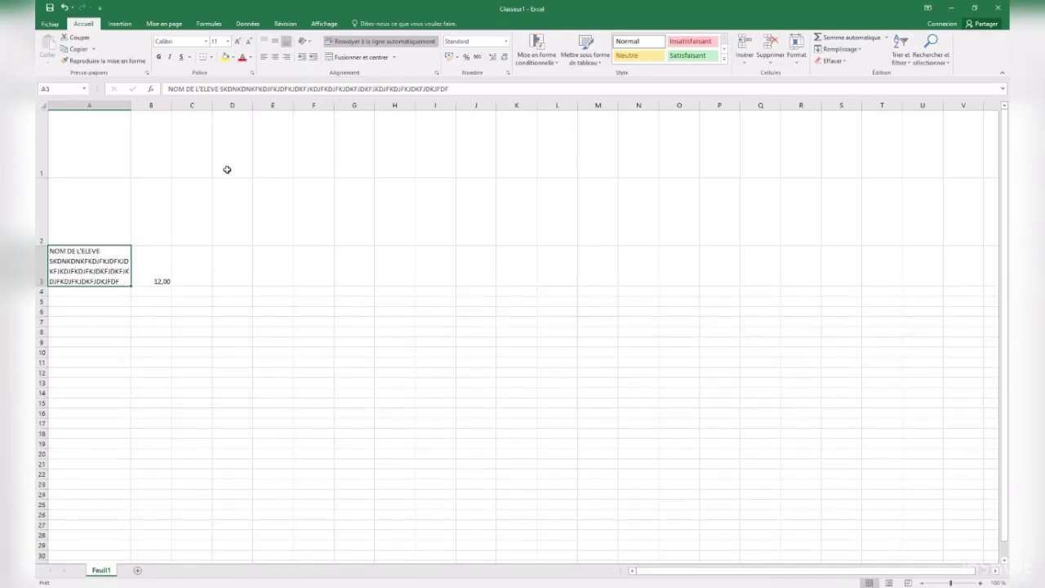
Fill cell A3 with black and set its text colour to white
click(233, 57)
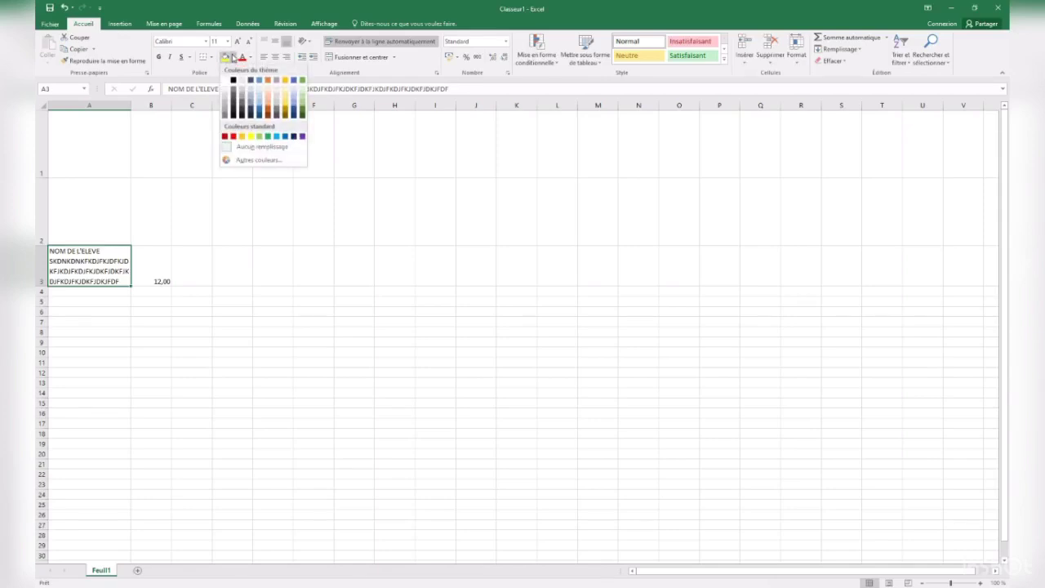
click(176, 67)
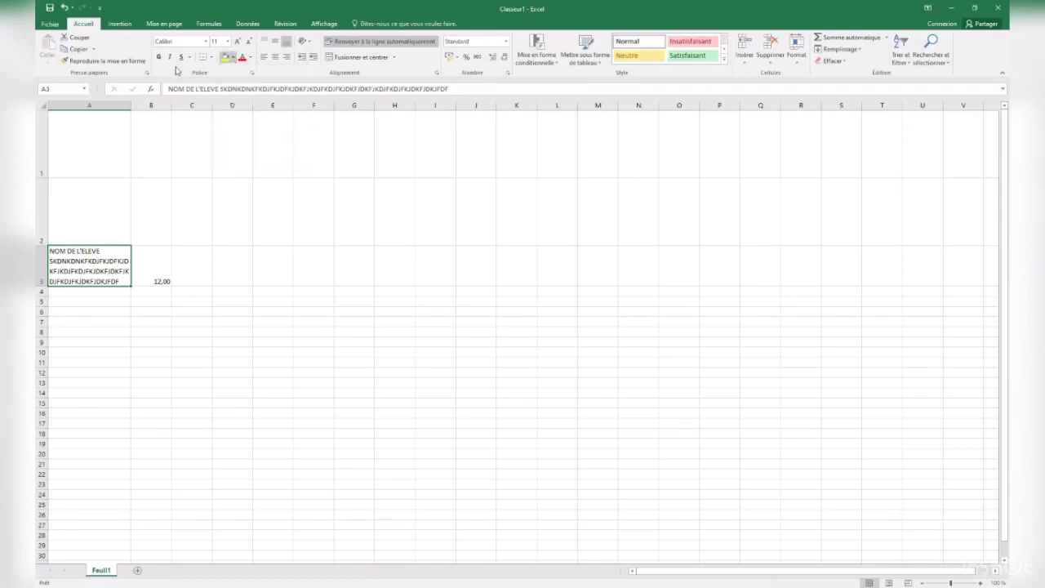
click(234, 57)
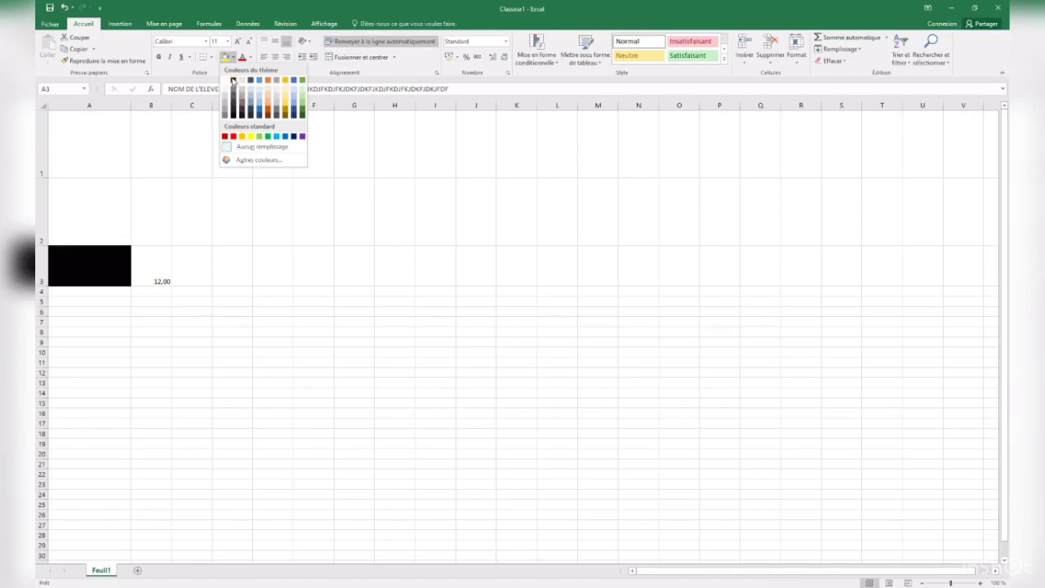
click(233, 80)
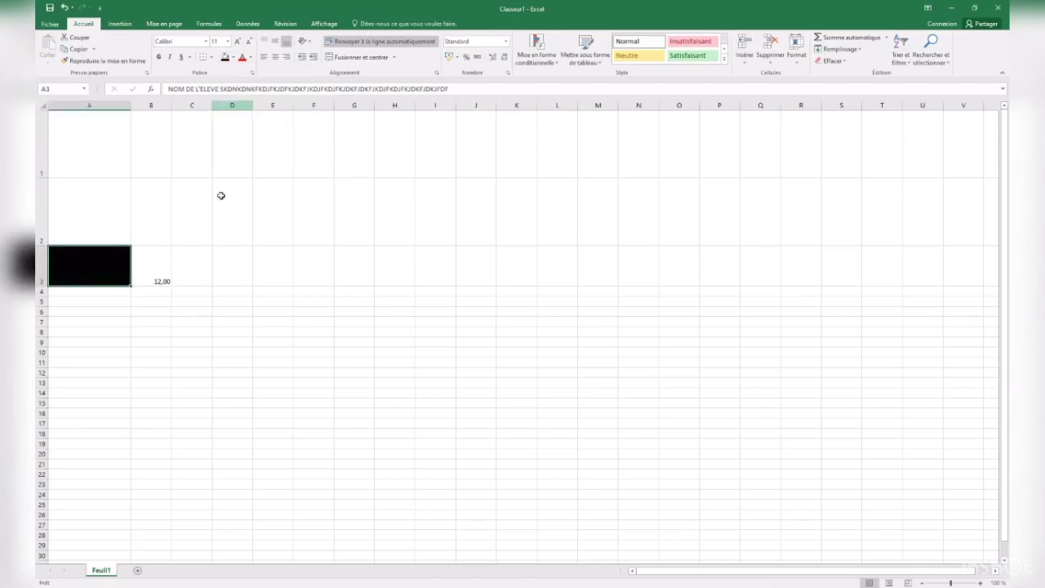
click(251, 58)
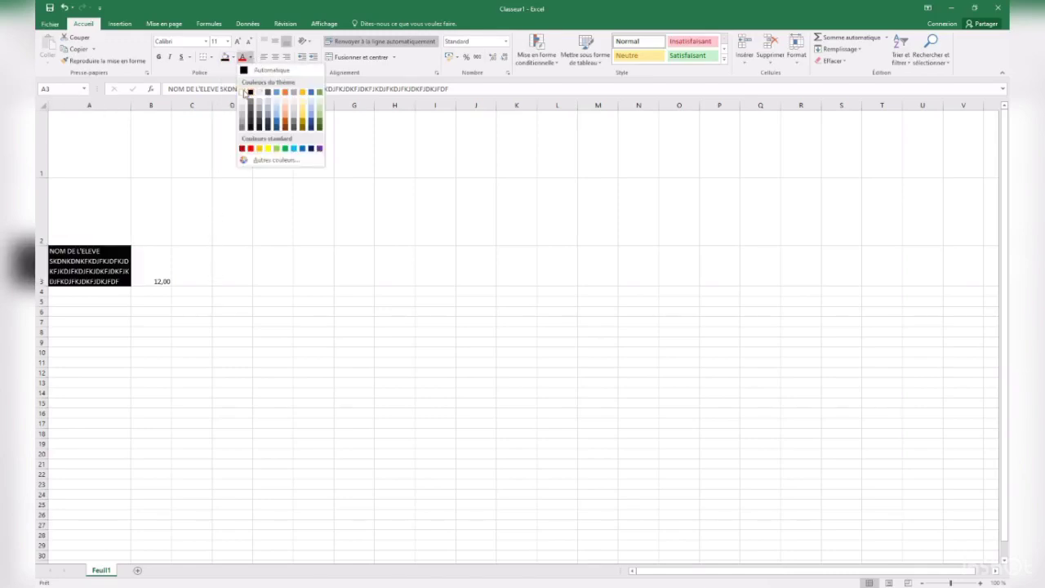
click(244, 93)
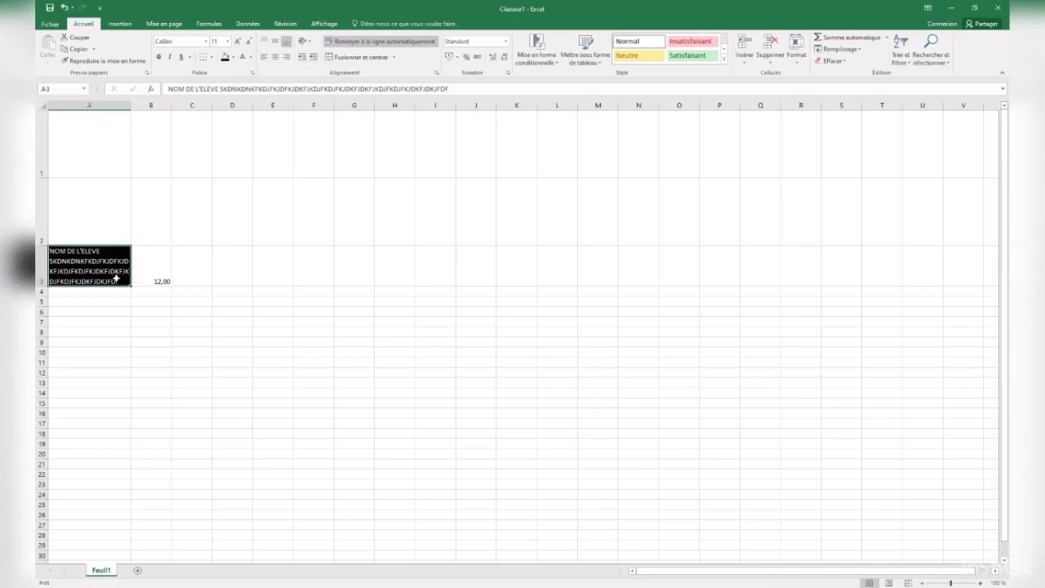
Apply the same black fill and white text colour to the range A3:F3
drag(105, 259, 332, 274)
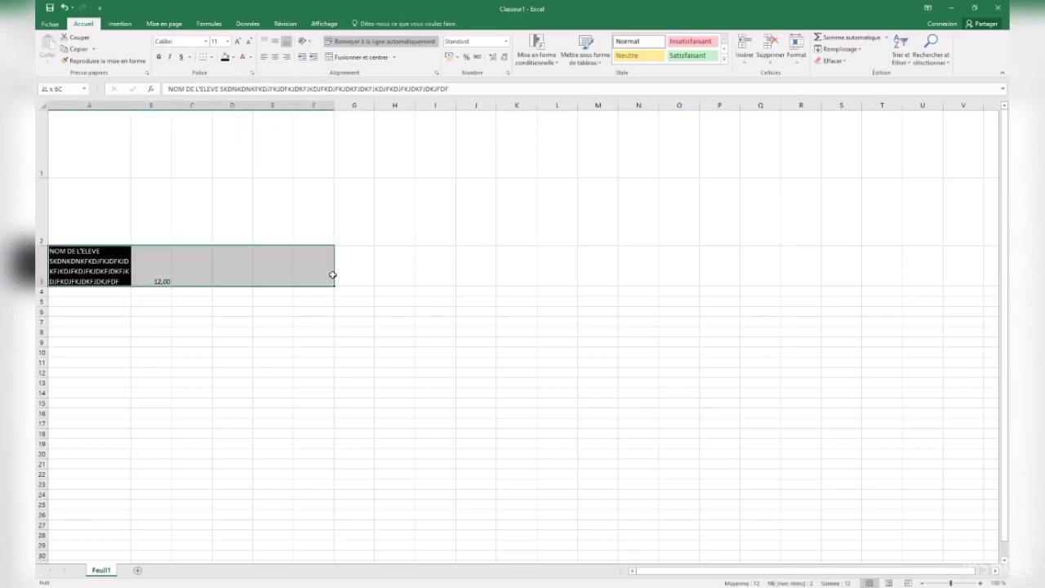
click(222, 58)
click(242, 59)
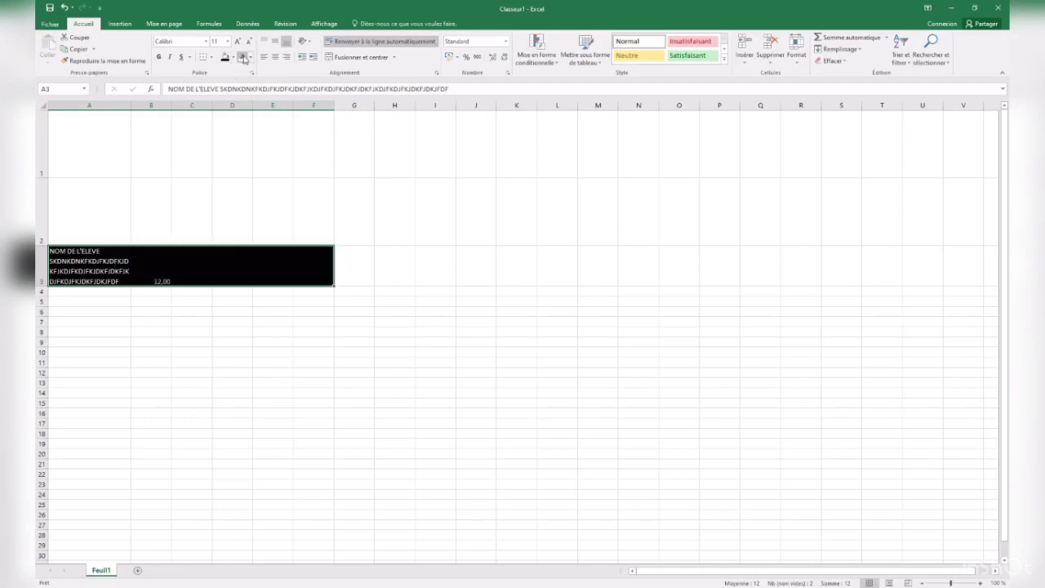
click(301, 322)
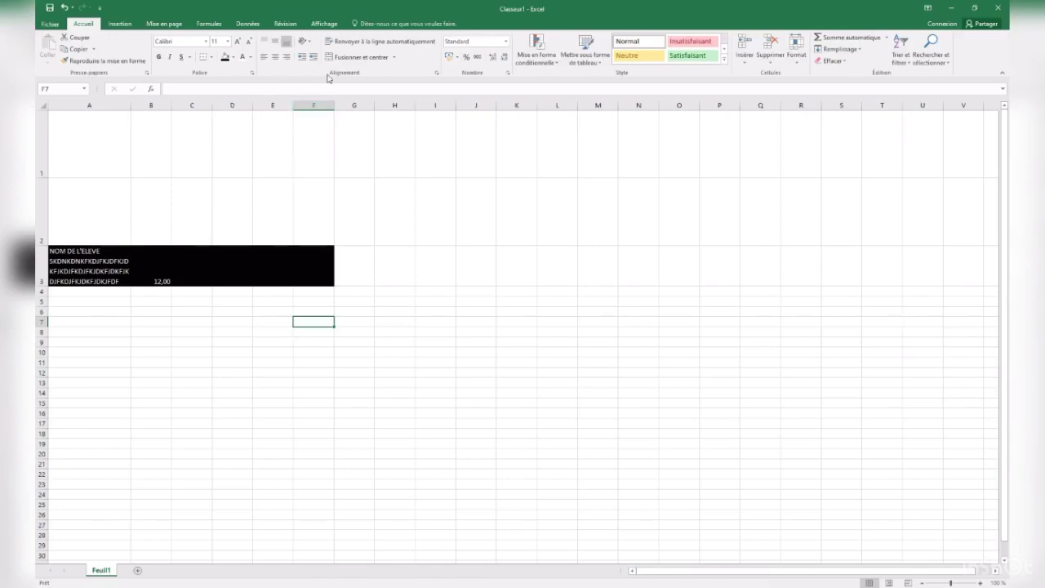
Set the alignment of the empty cell F7 to top and left
click(264, 41)
click(264, 56)
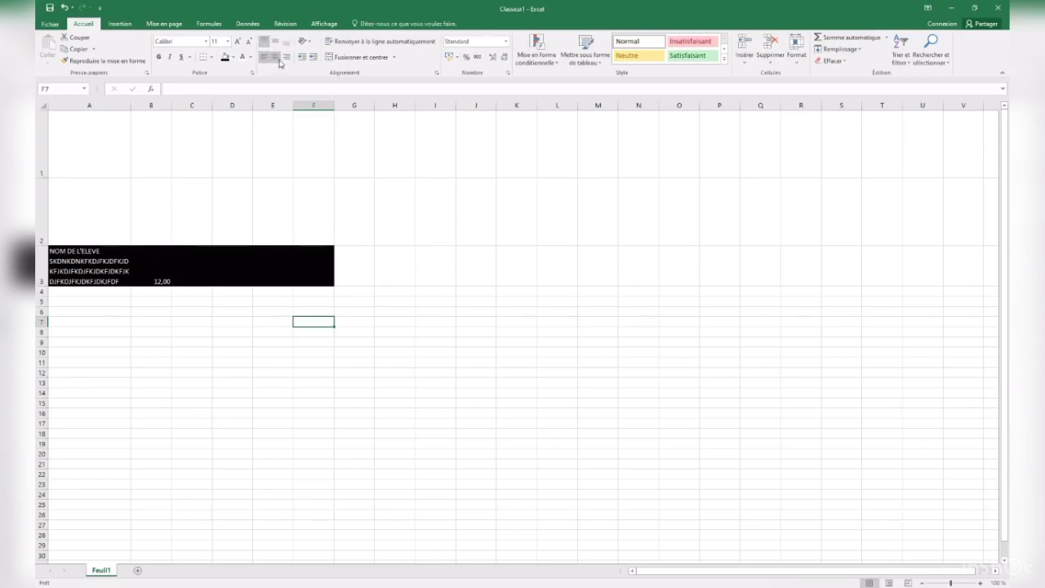
click(165, 312)
Centre the text of cell A3 horizontally and return it to left alignment
click(83, 257)
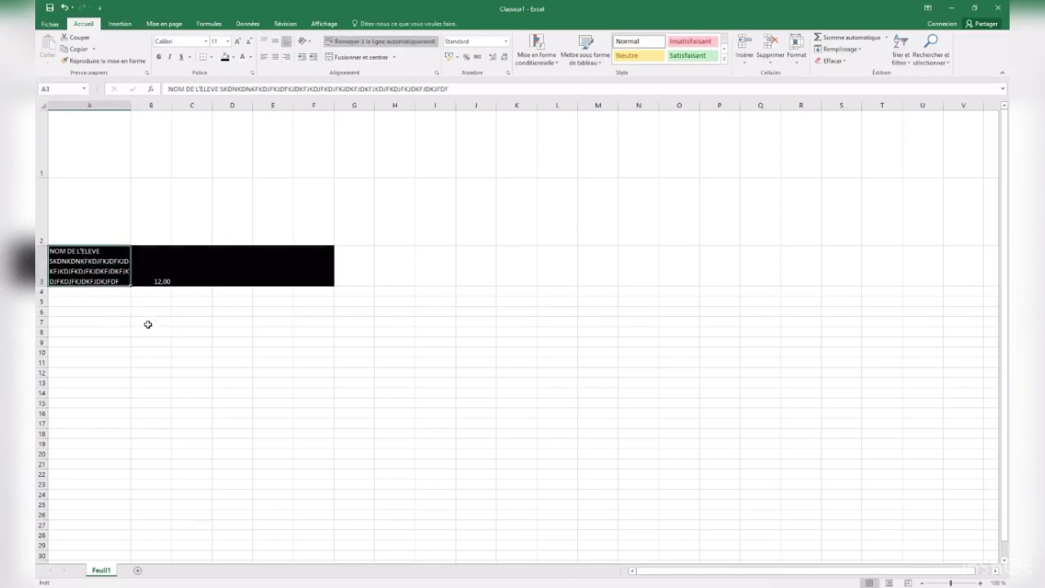
click(276, 57)
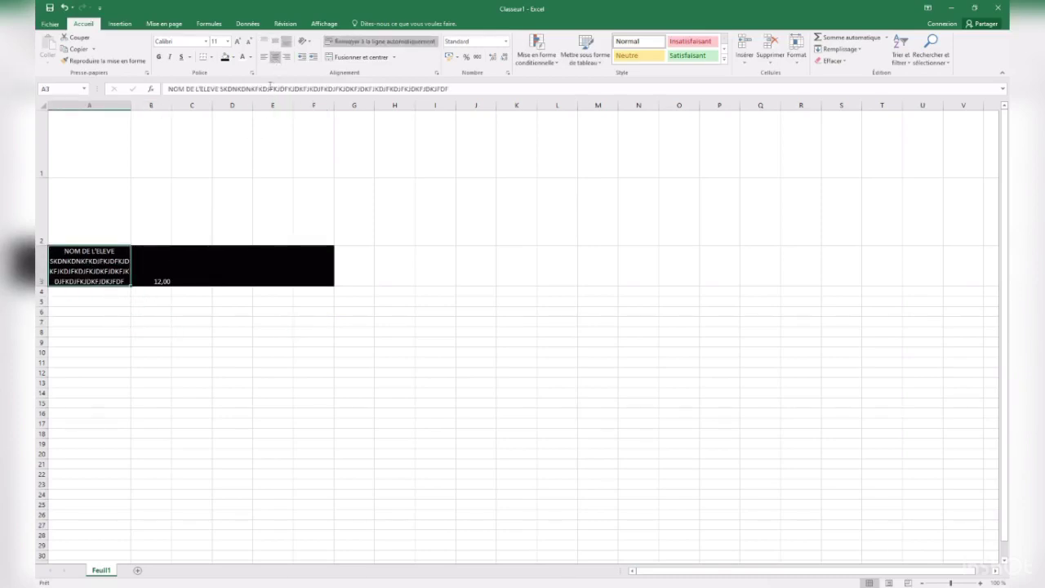
click(263, 57)
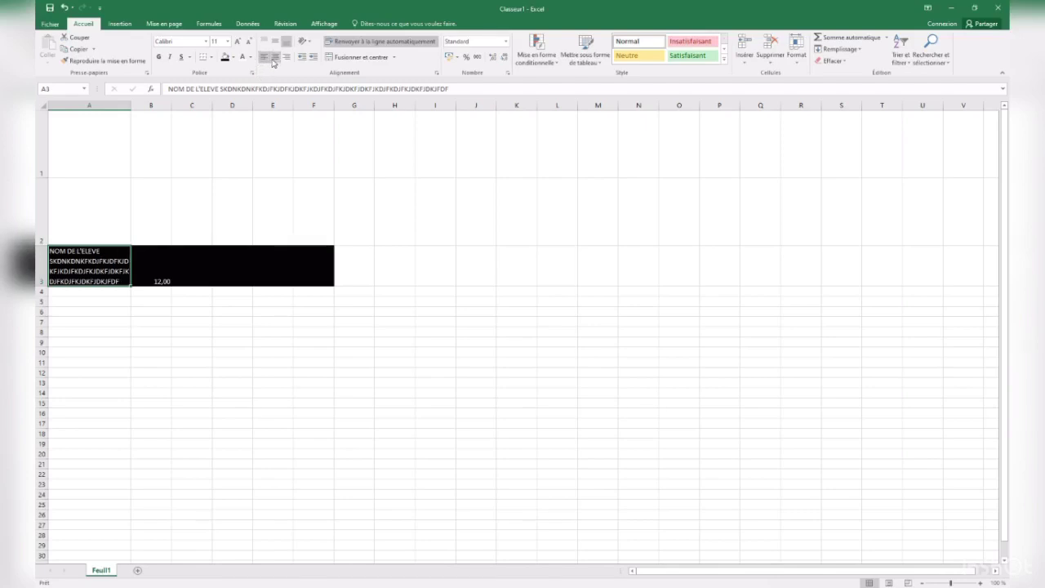
click(152, 332)
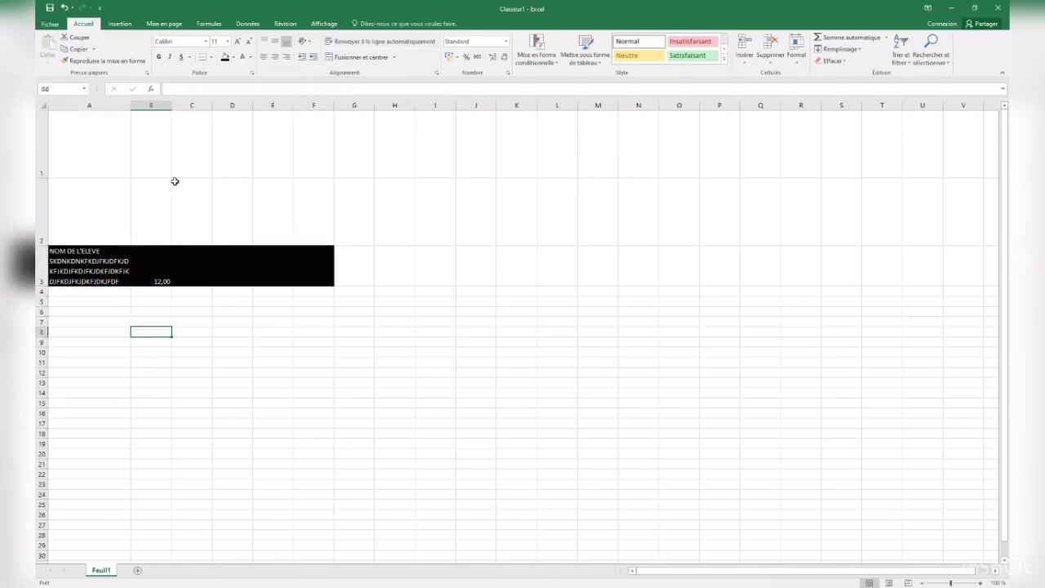
Enter TEXTE in cell A5 and 14 in cell B5
click(71, 300)
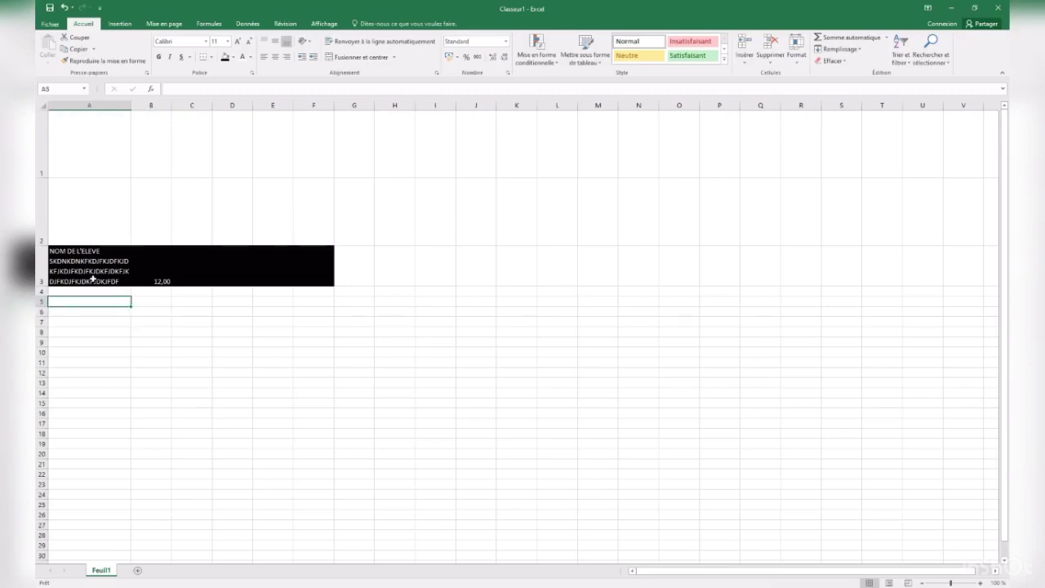
text(TEXTE)
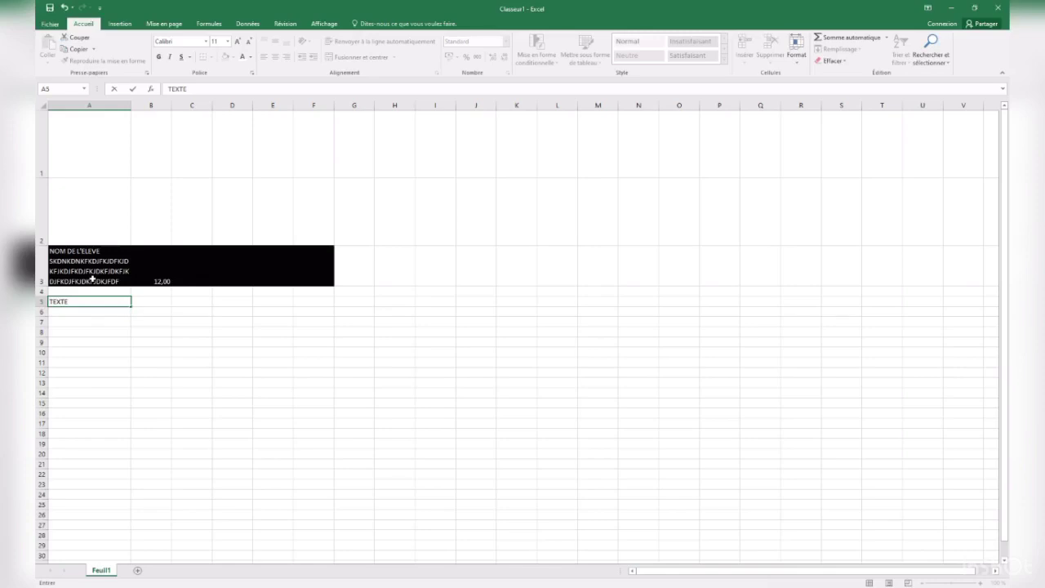
click(125, 311)
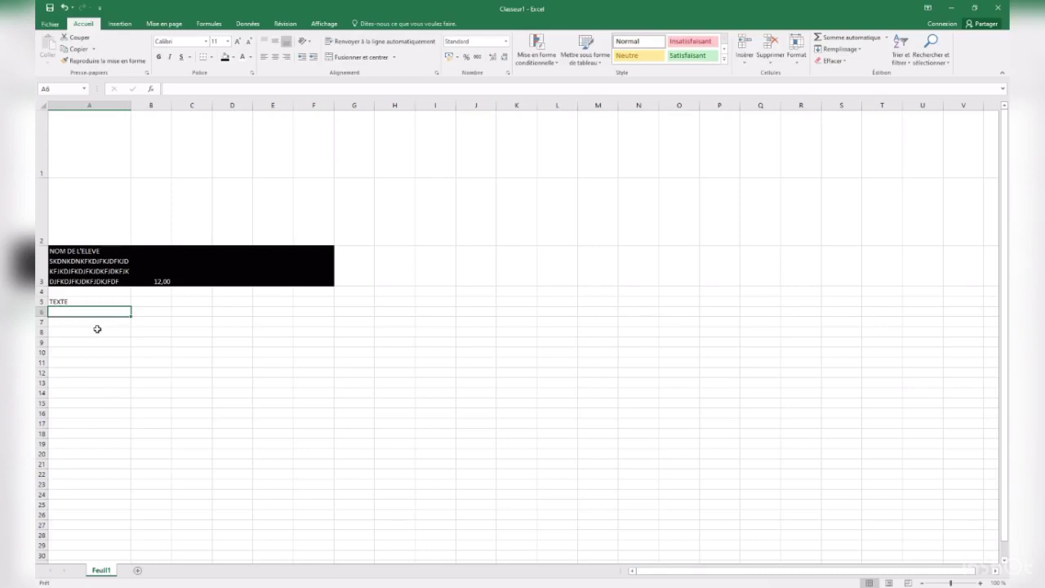
click(149, 301)
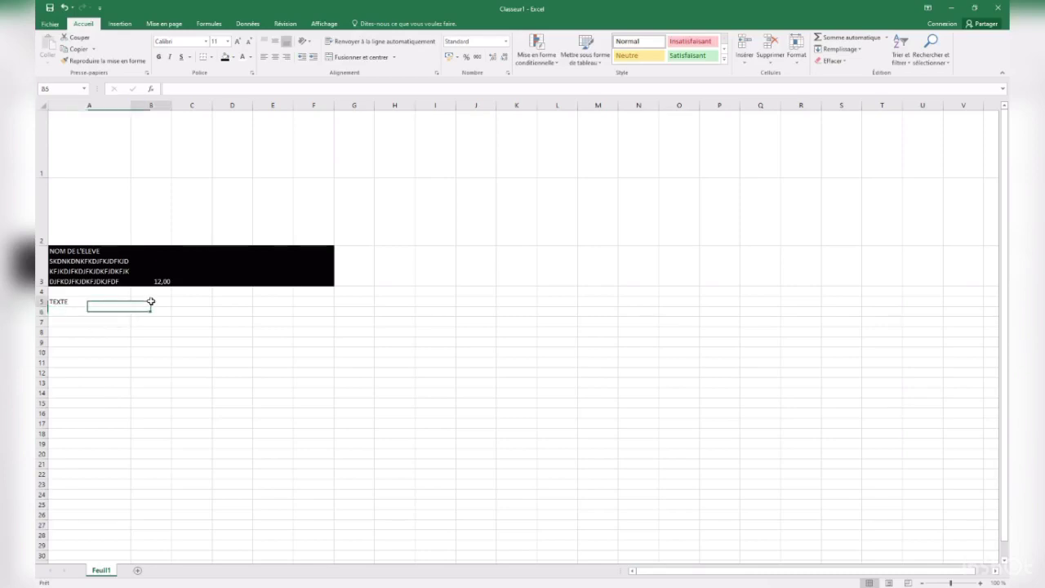
text(12)
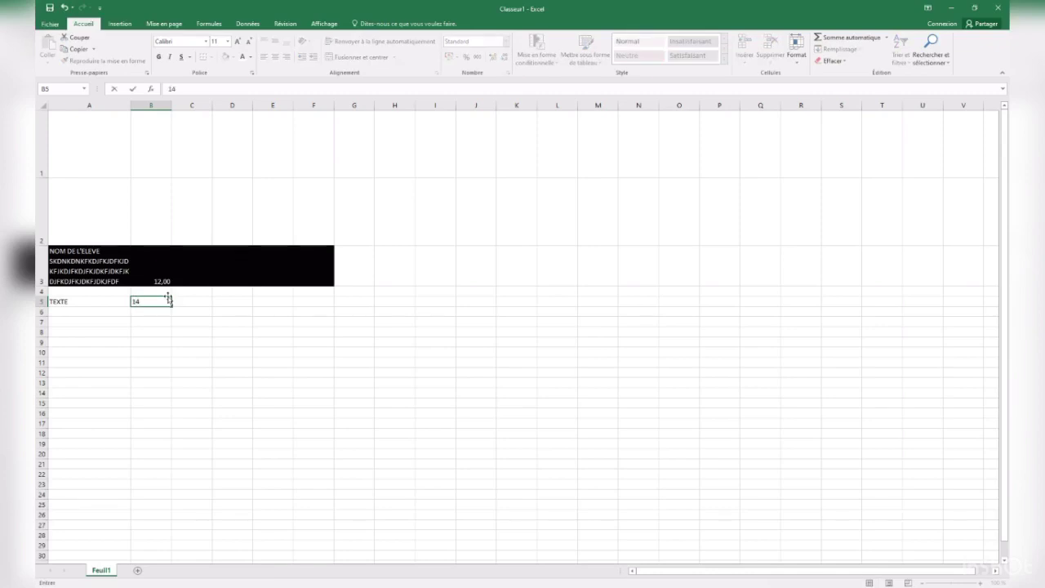
click(210, 367)
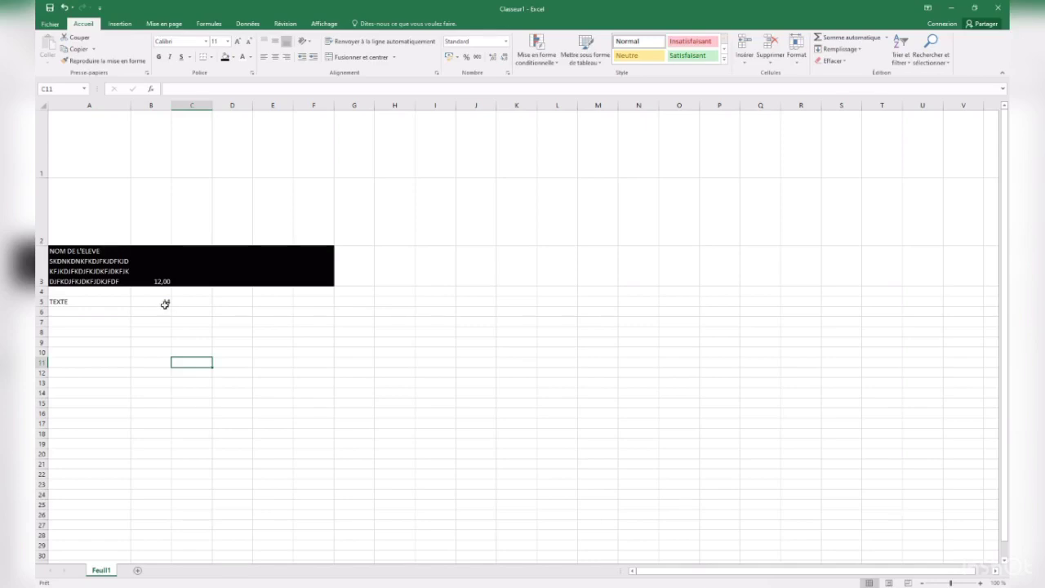
Centre the contents of cells A5 and B5 horizontally
drag(65, 306, 163, 300)
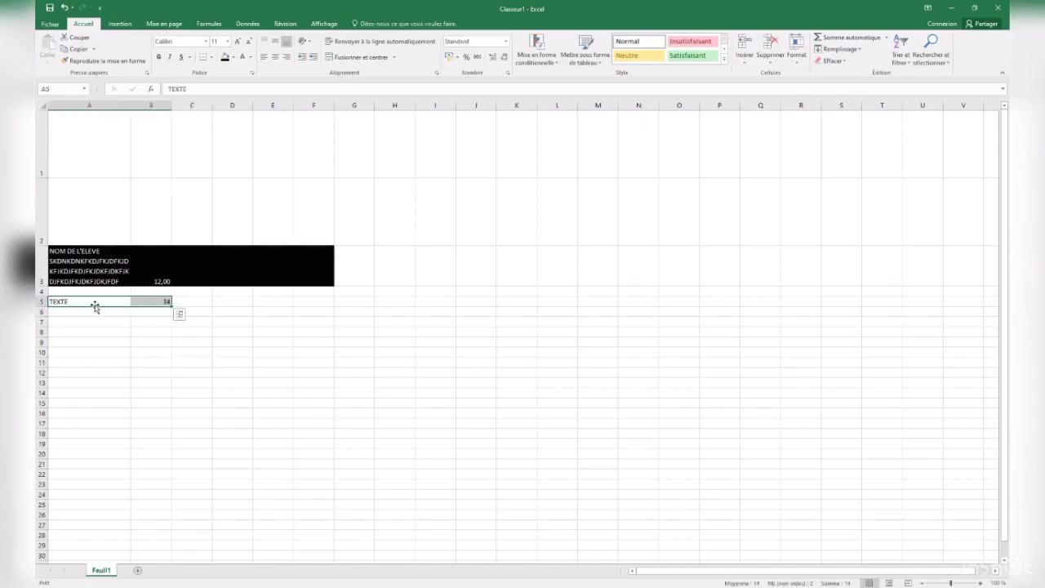
click(110, 345)
click(81, 303)
drag(130, 304, 162, 302)
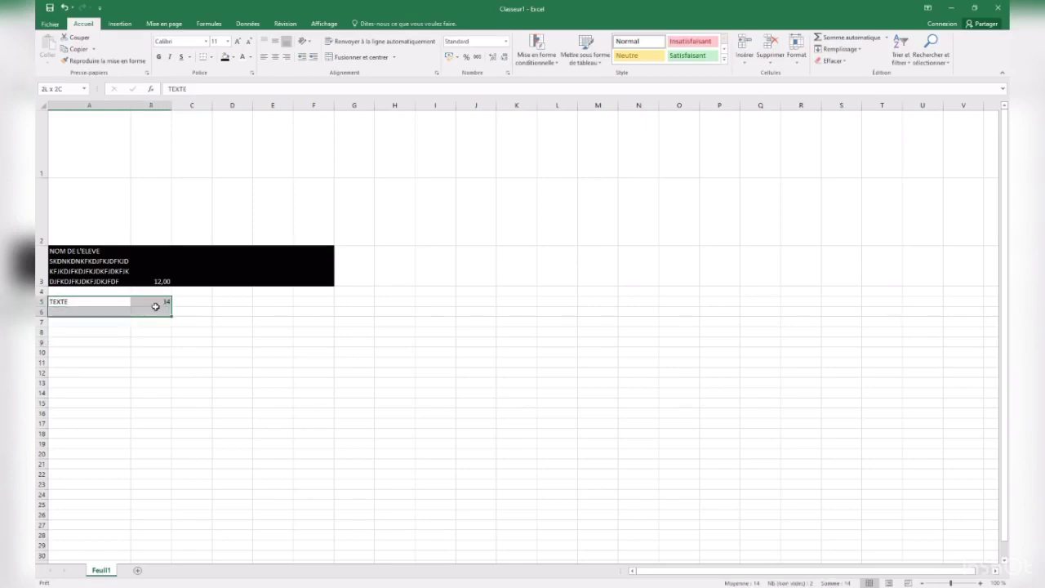
click(274, 57)
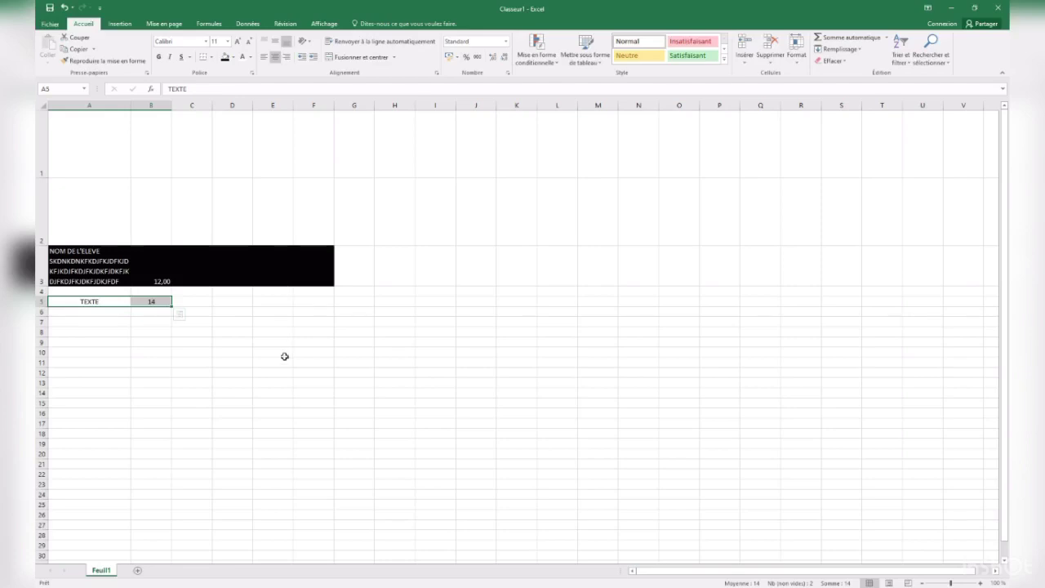
click(232, 352)
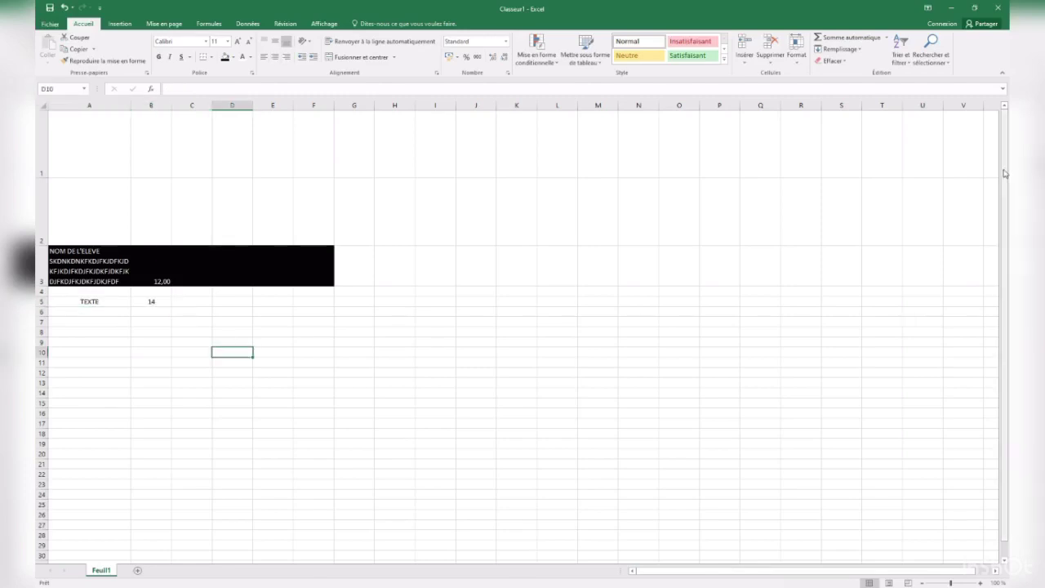
drag(1005, 175, 1006, 139)
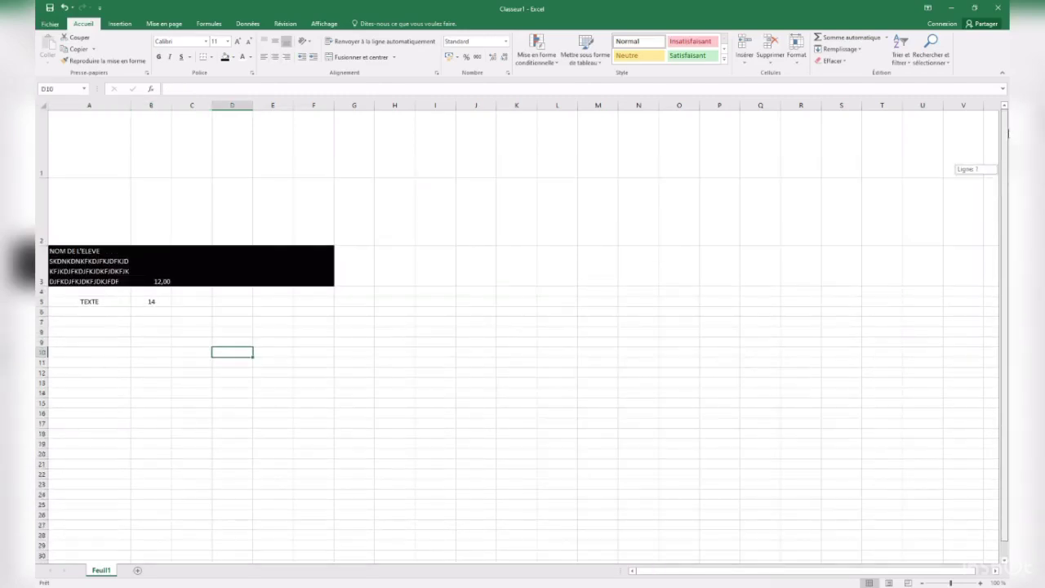